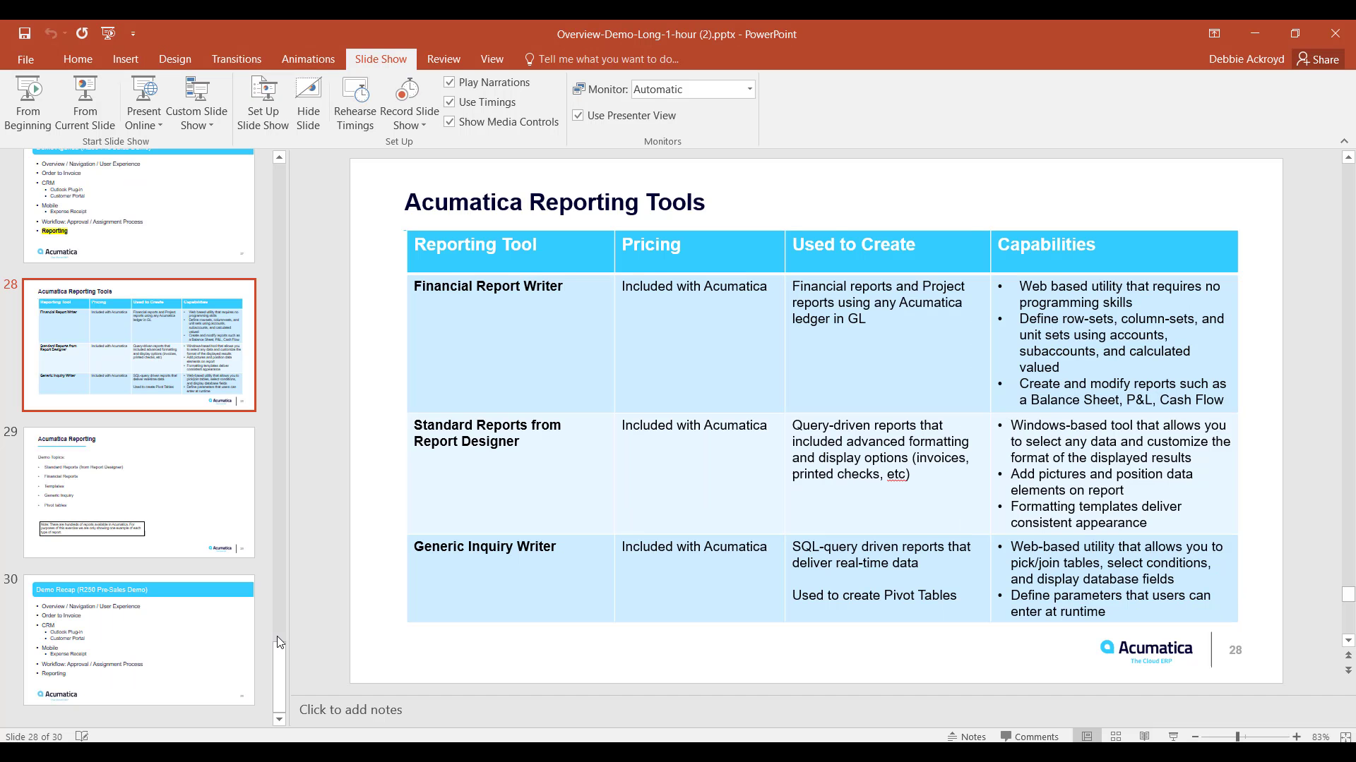
- Switch from the PowerPoint reporting-tools slide to the Acumatica Customer View dashboard
key("alt+Tab")
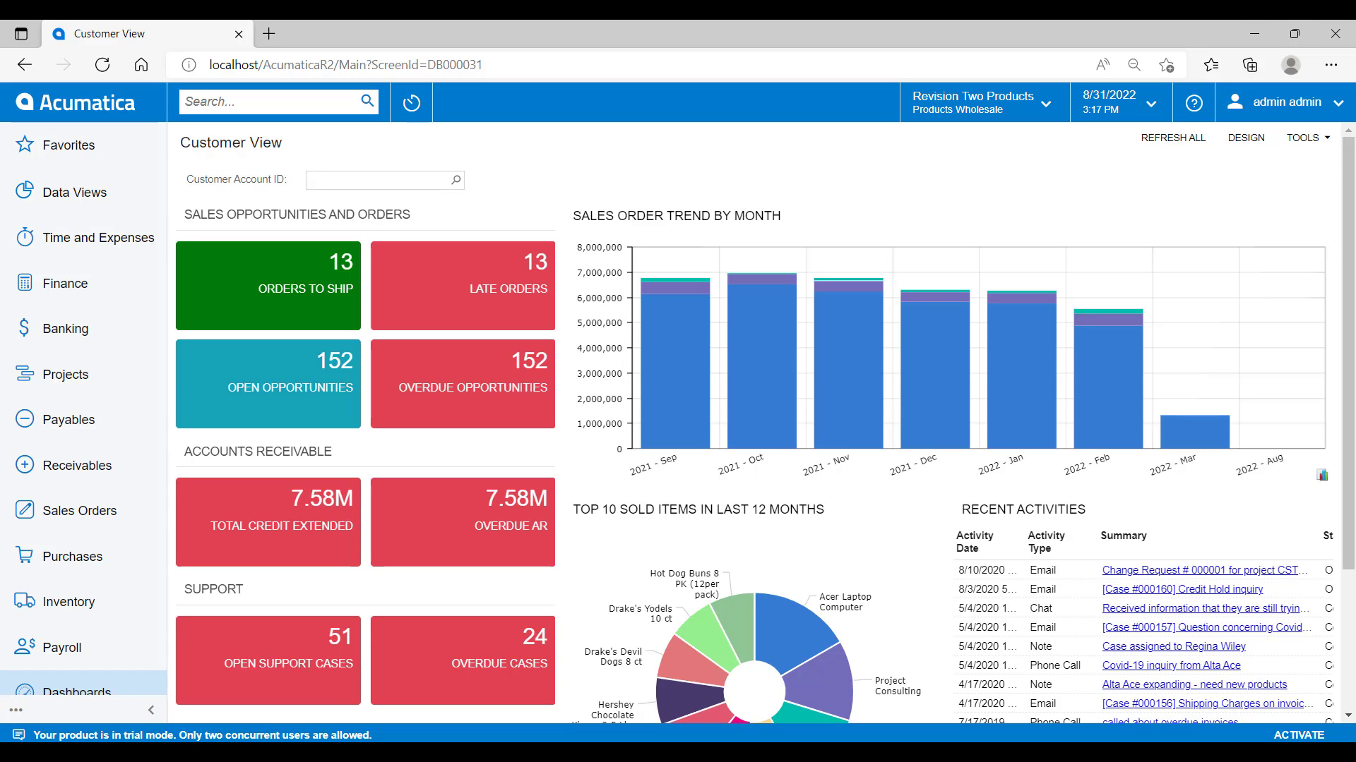
- Open the Profit & Loss report under Financial Statements in the Finance workspace
left_click(99, 300)
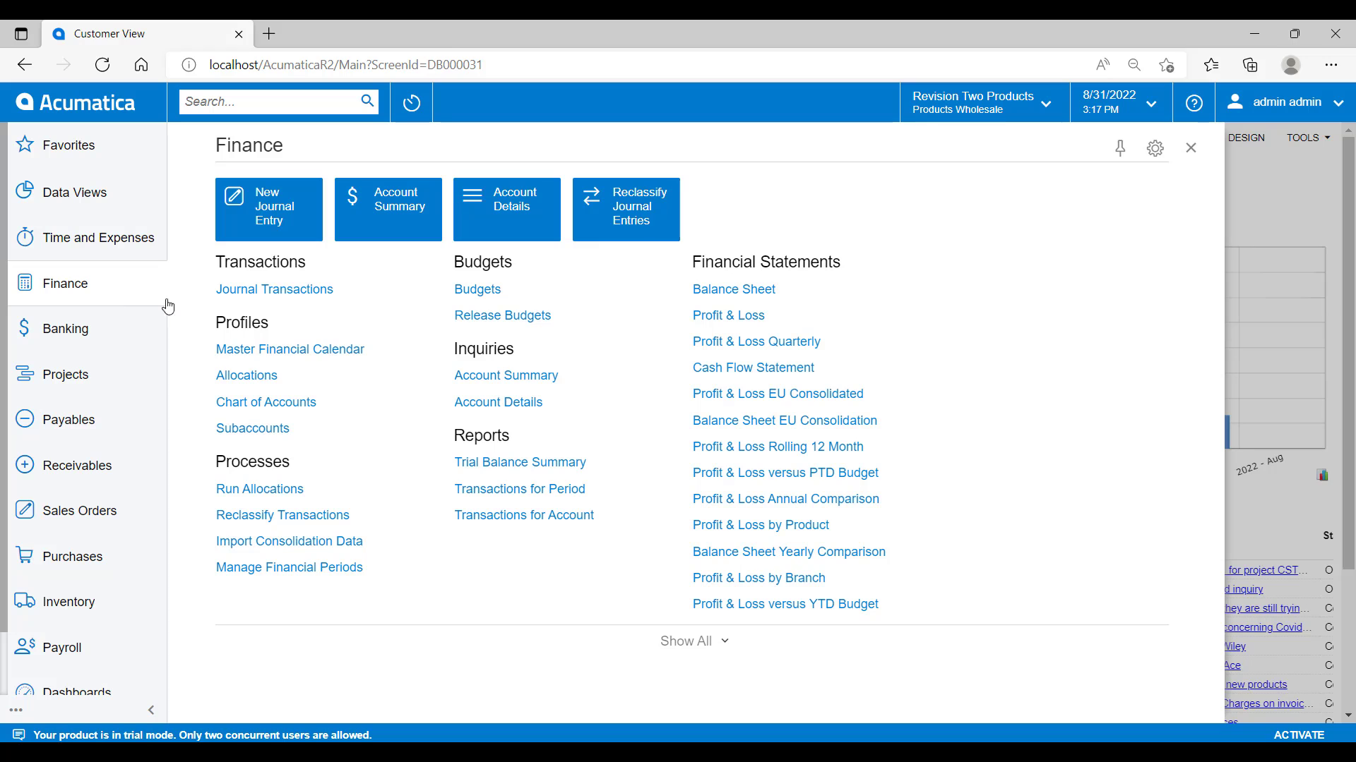
mouse_move(389, 310)
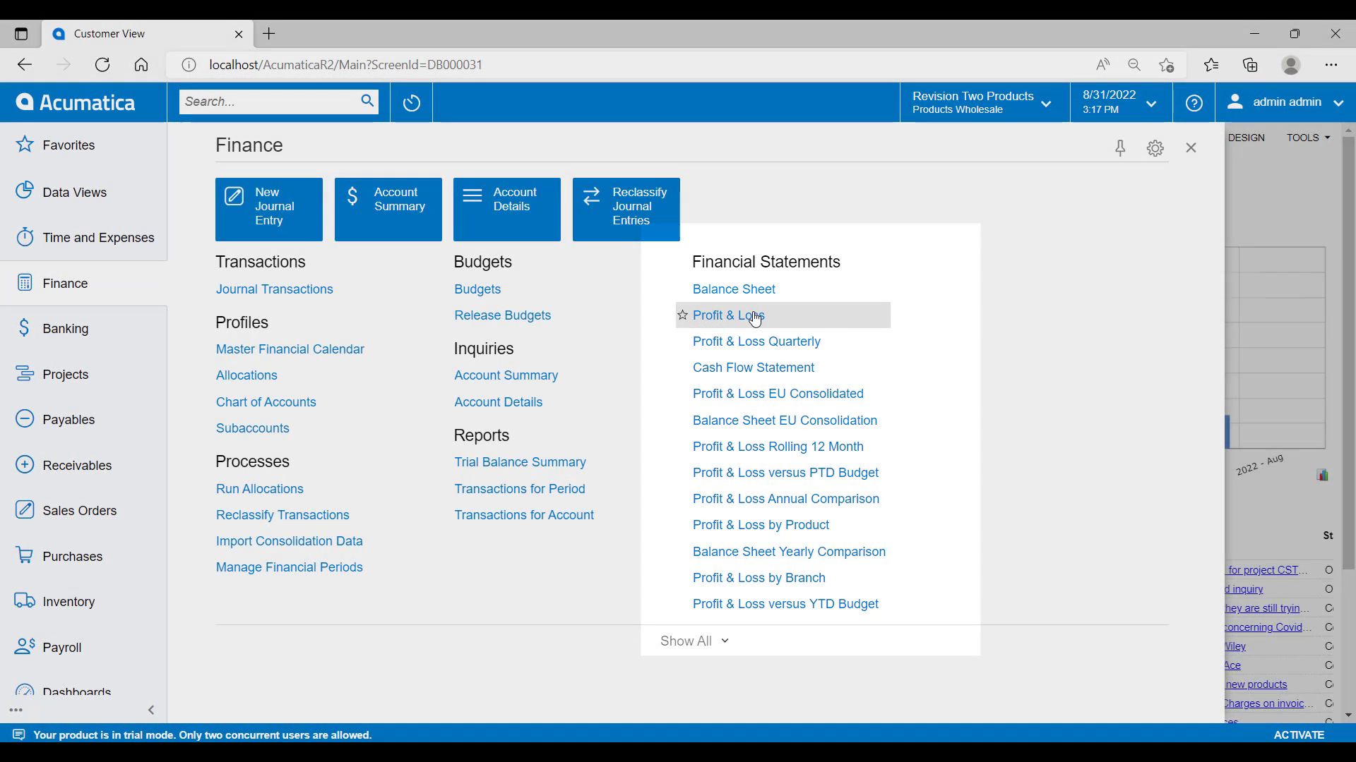
left_click(876, 314)
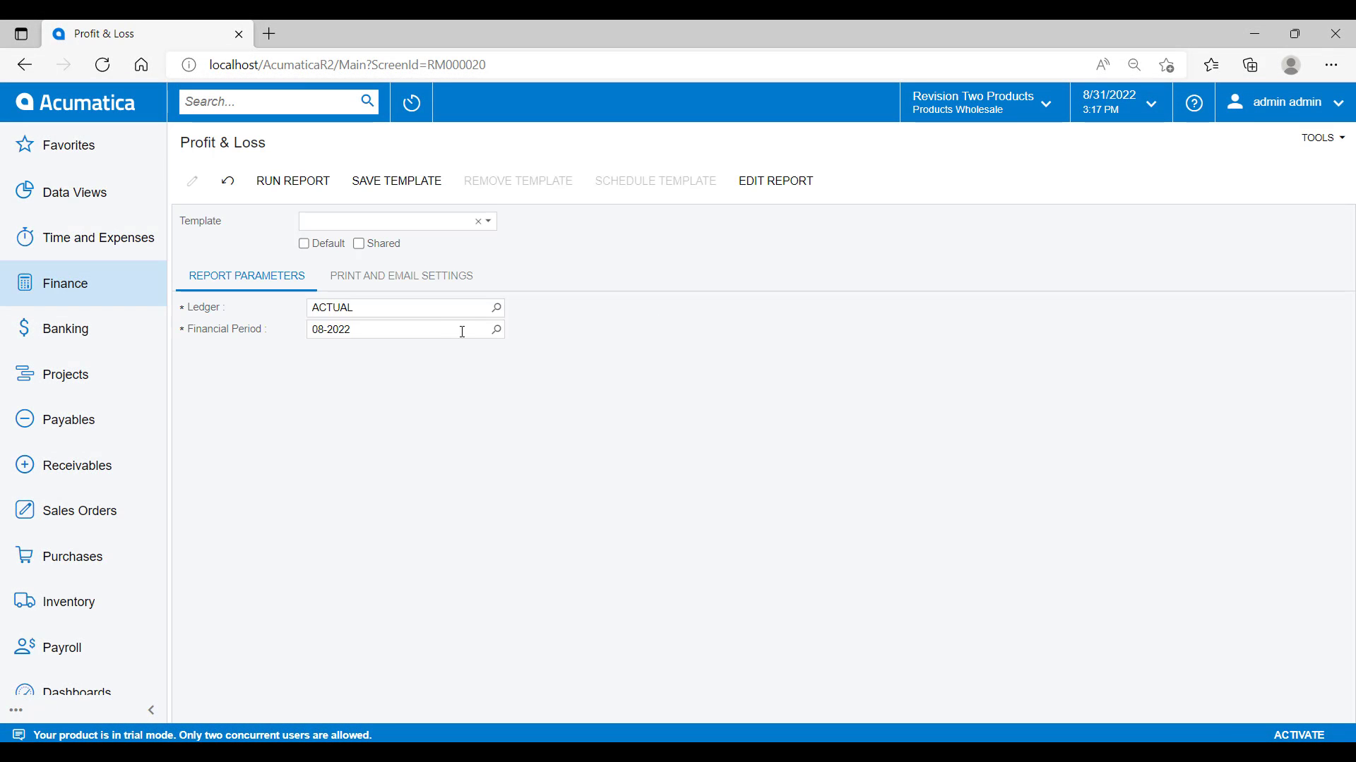
- Pick financial period 01-2022 and look up the available ledgers, keeping ACTUAL
left_click(496, 330)
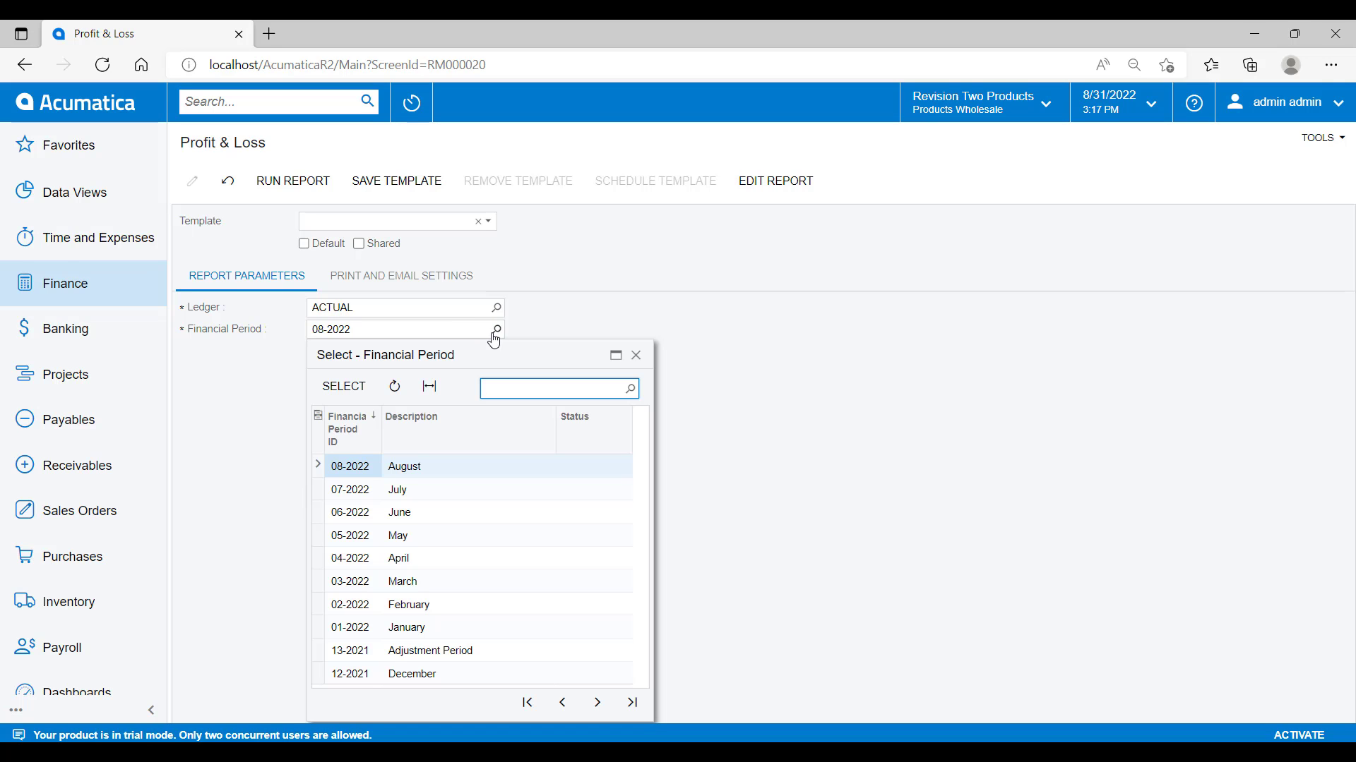
double_click(440, 632)
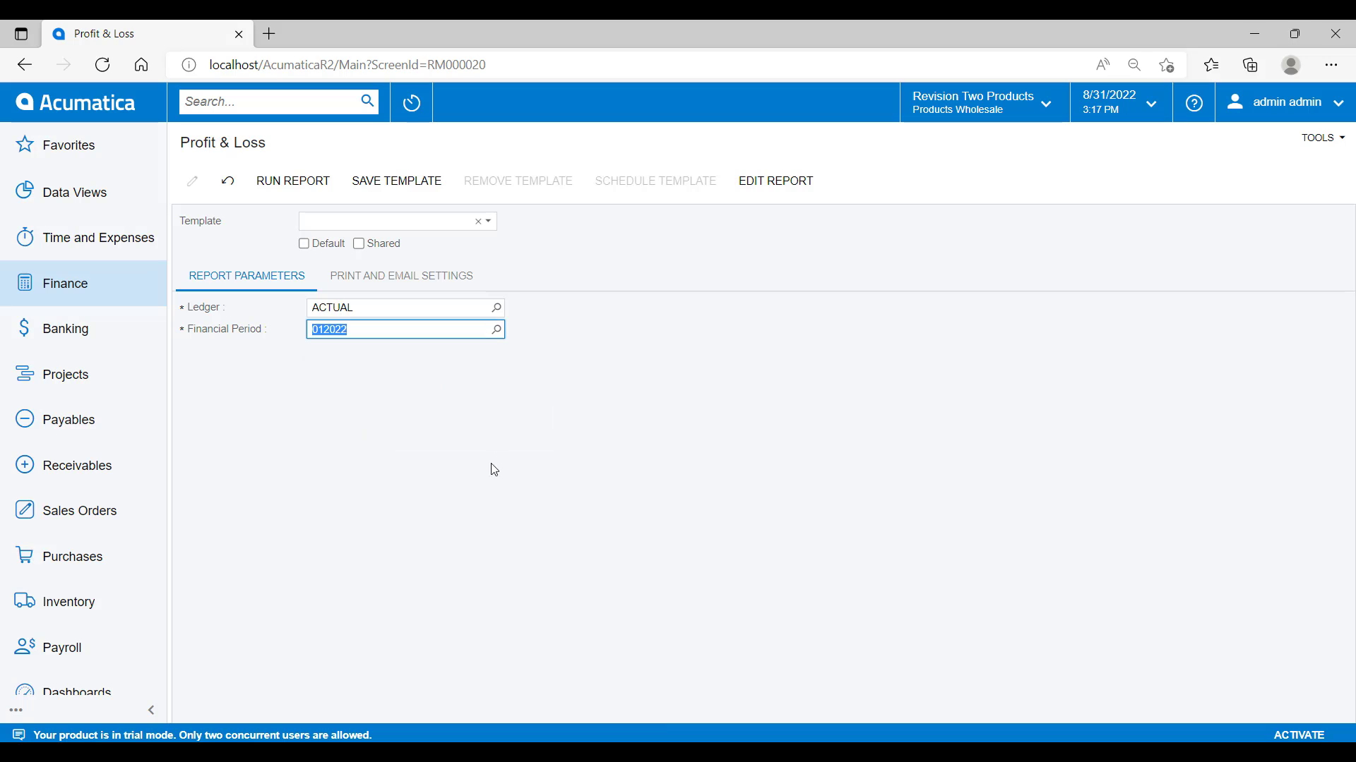
left_click(498, 308)
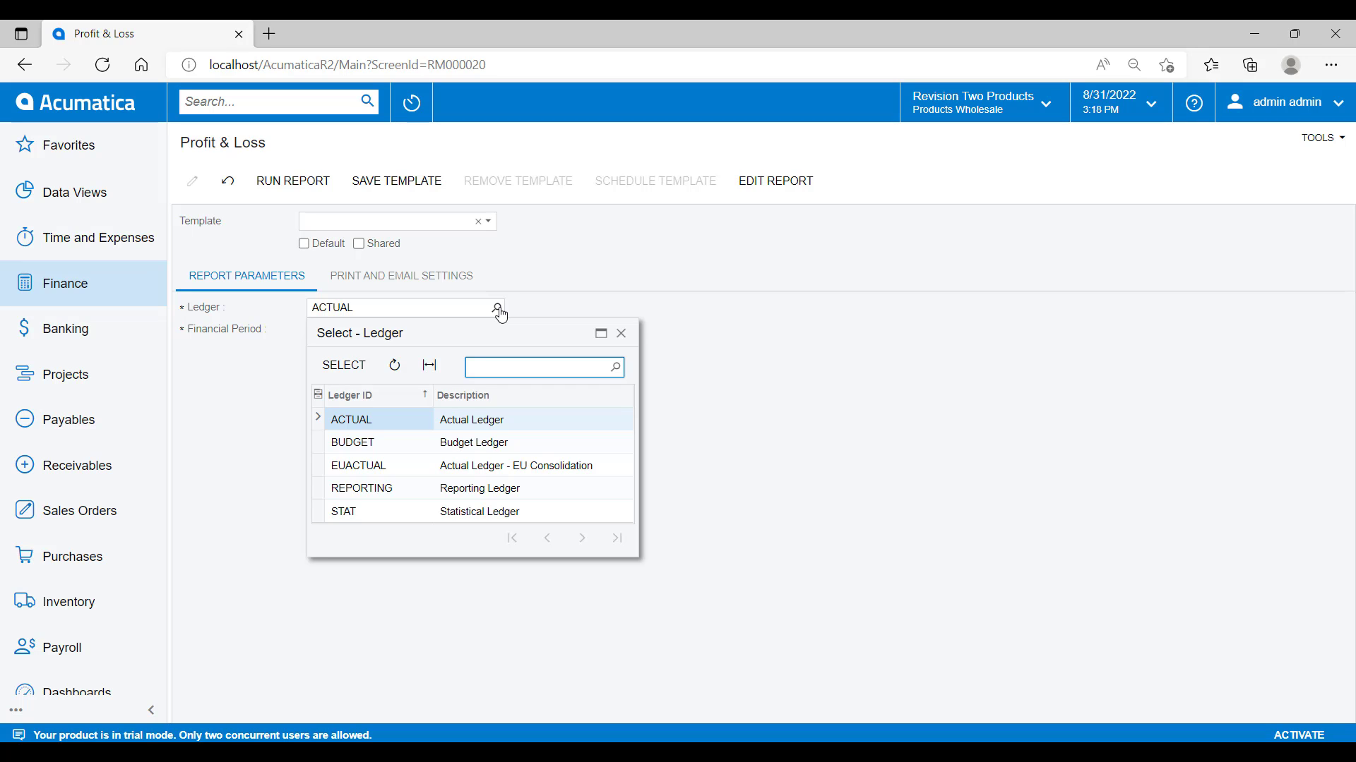
- Run the January 2022 Profit & Loss, try print and export, and drill into PTD Sales Revenue
left_click(515, 311)
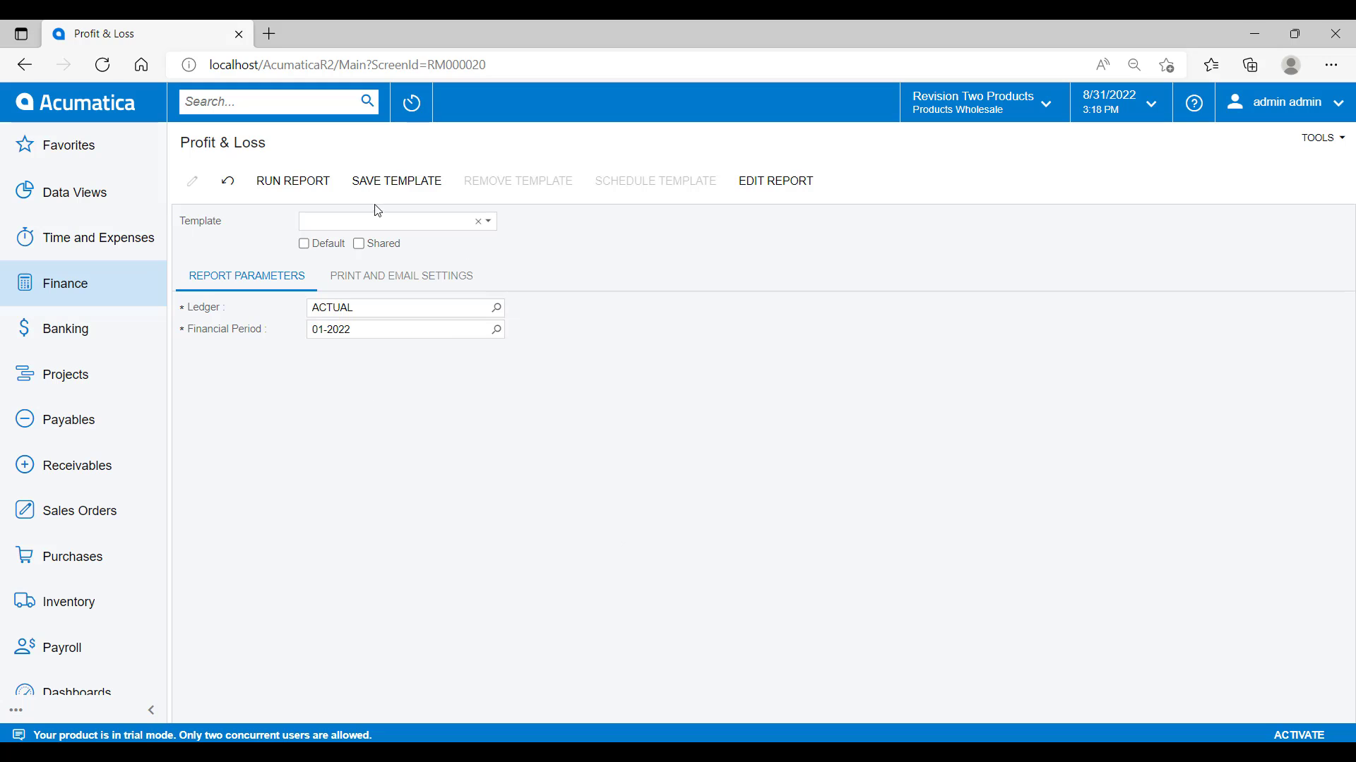
left_click(327, 189)
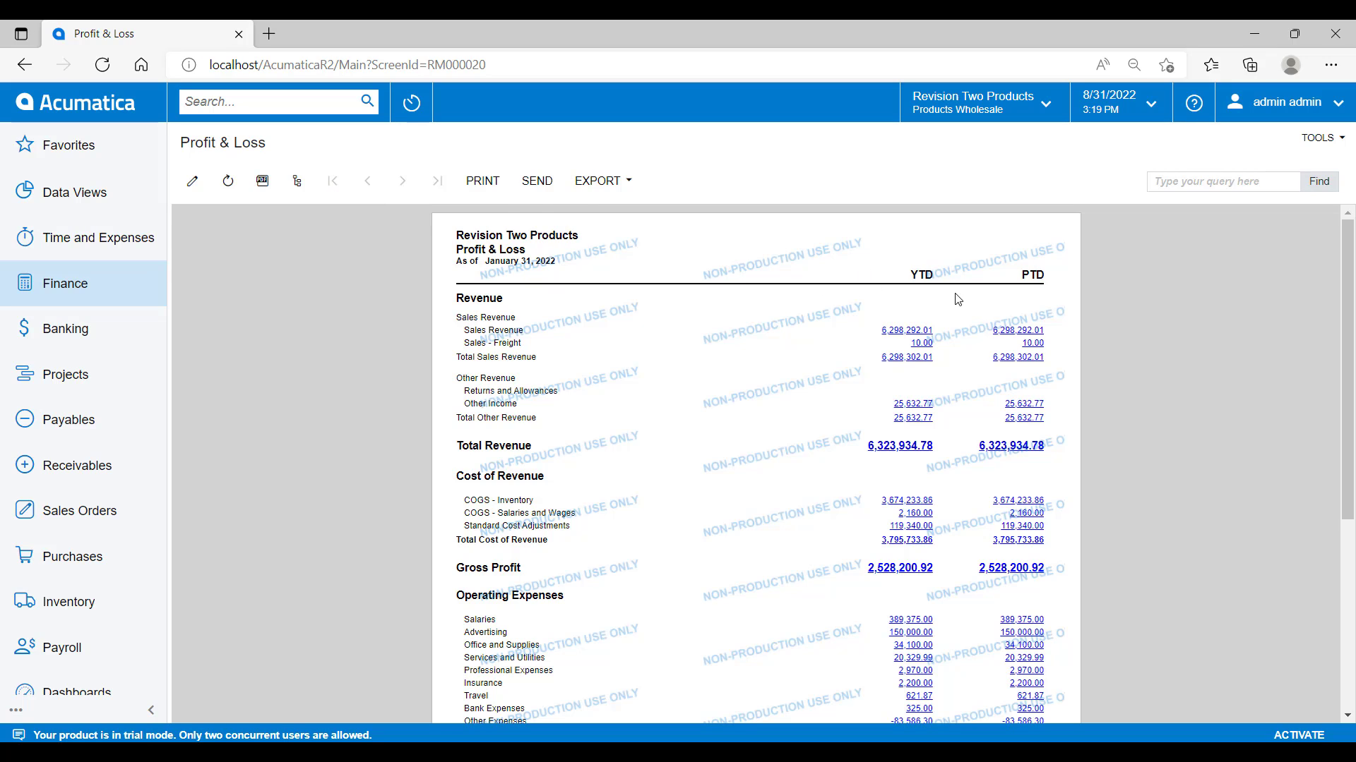
left_click(483, 182)
left_click(609, 183)
left_click(1025, 331)
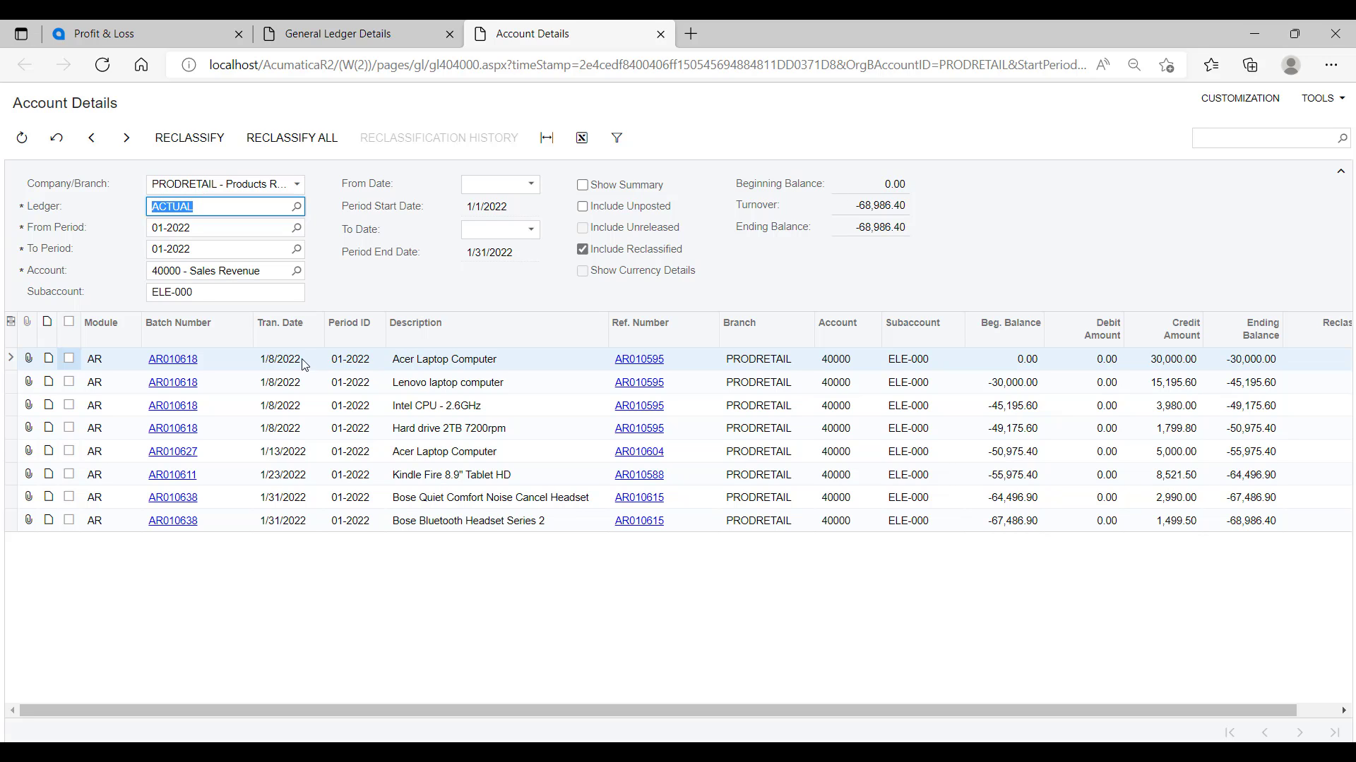
left_click(176, 361)
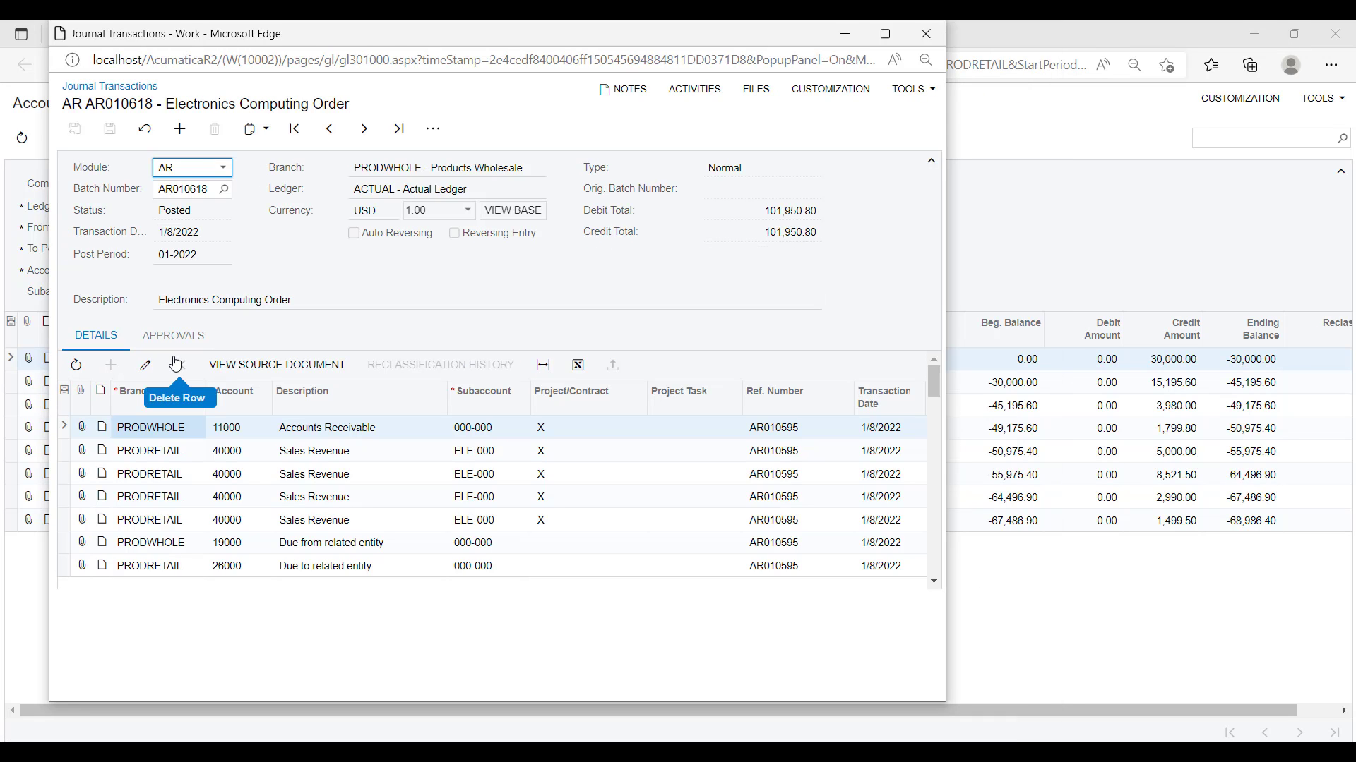
left_click(272, 364)
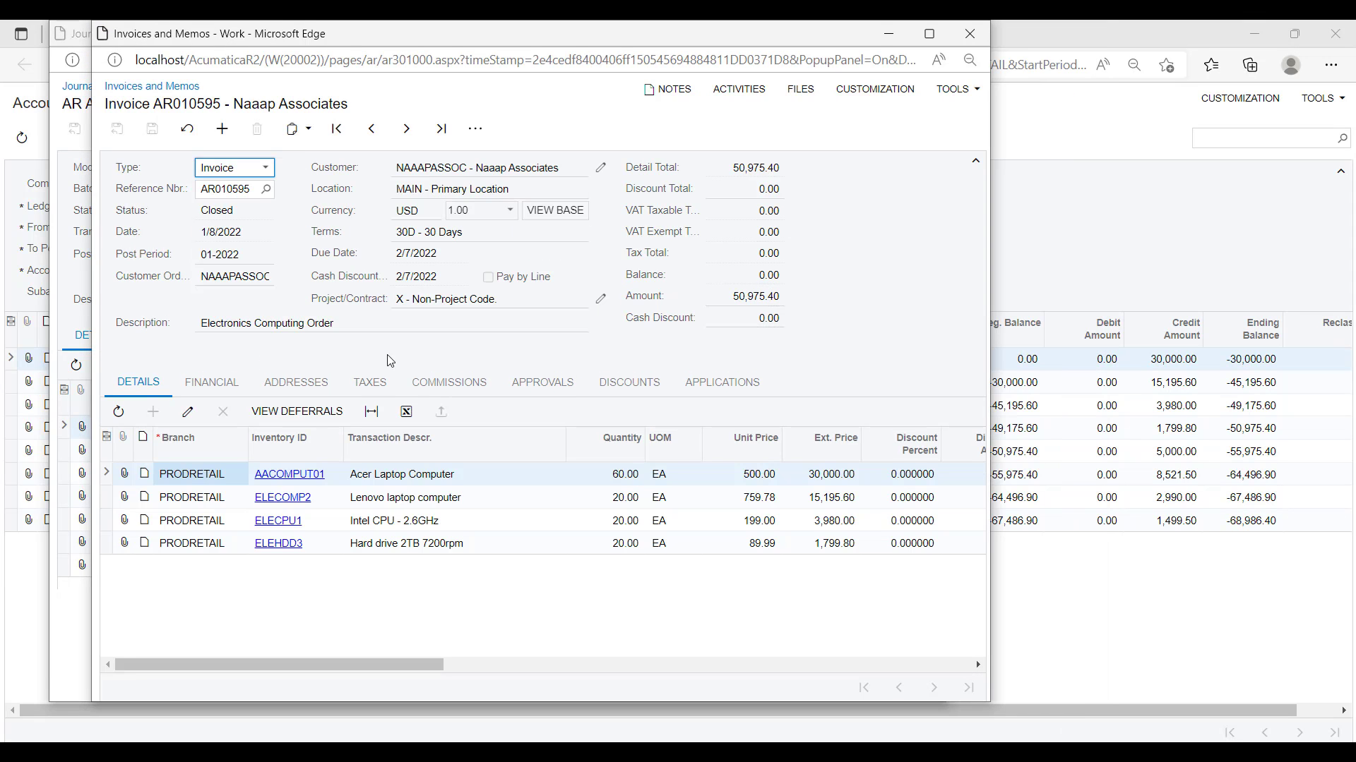
left_click(482, 132)
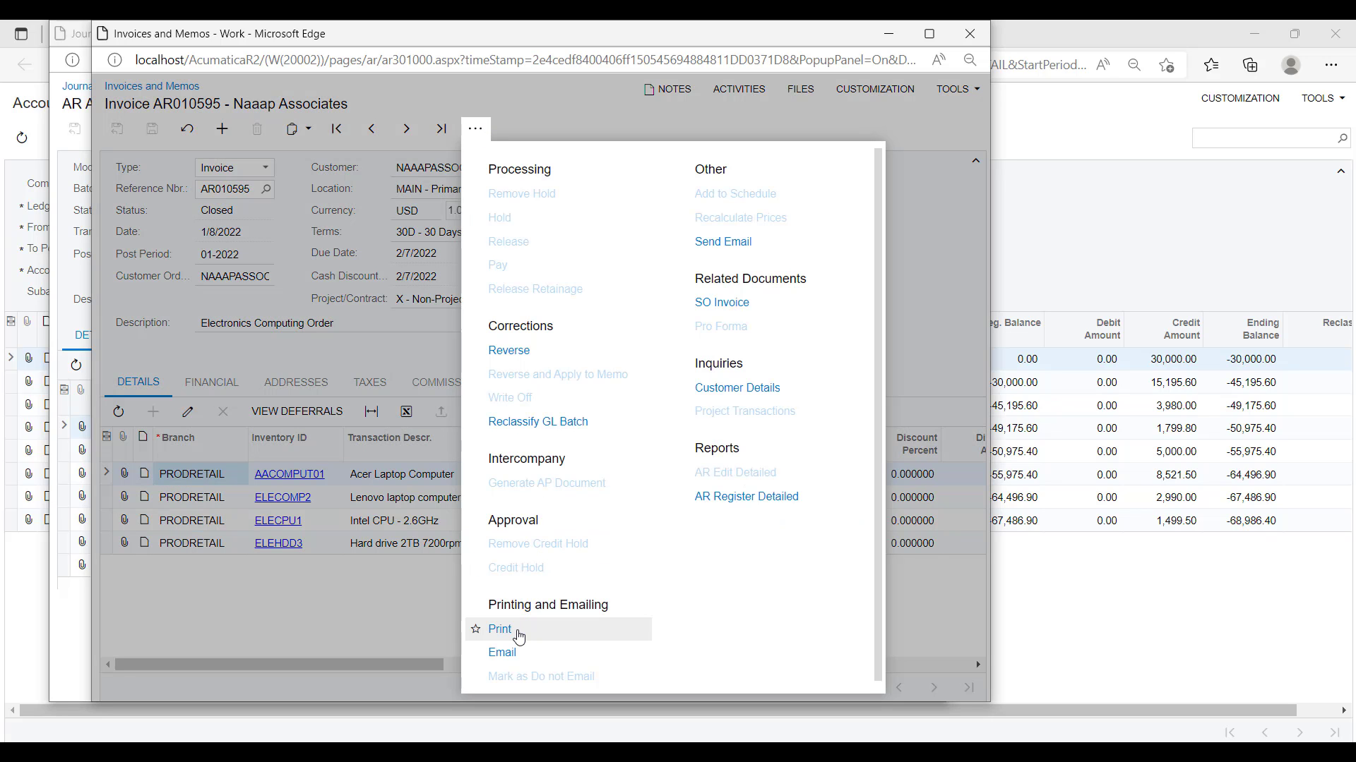
left_click(501, 630)
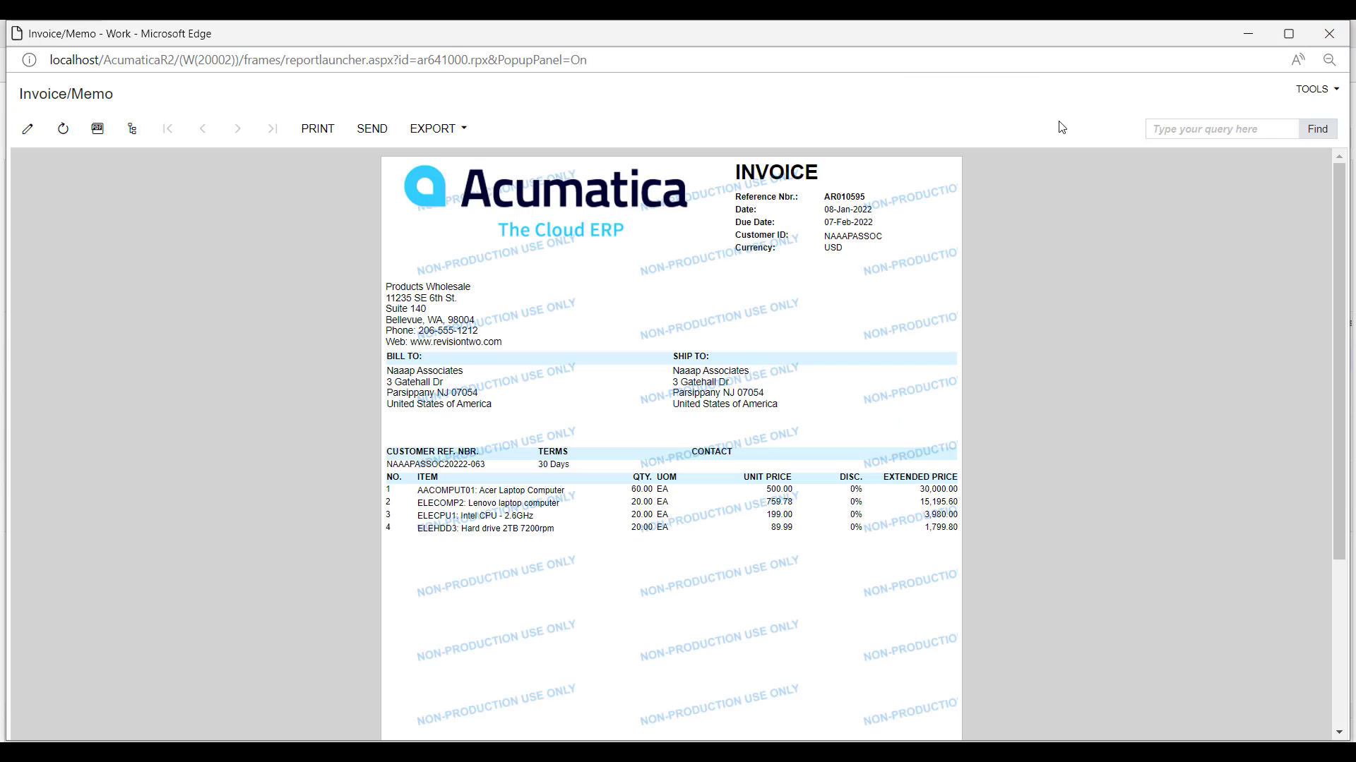
left_click(1329, 33)
left_click(935, 33)
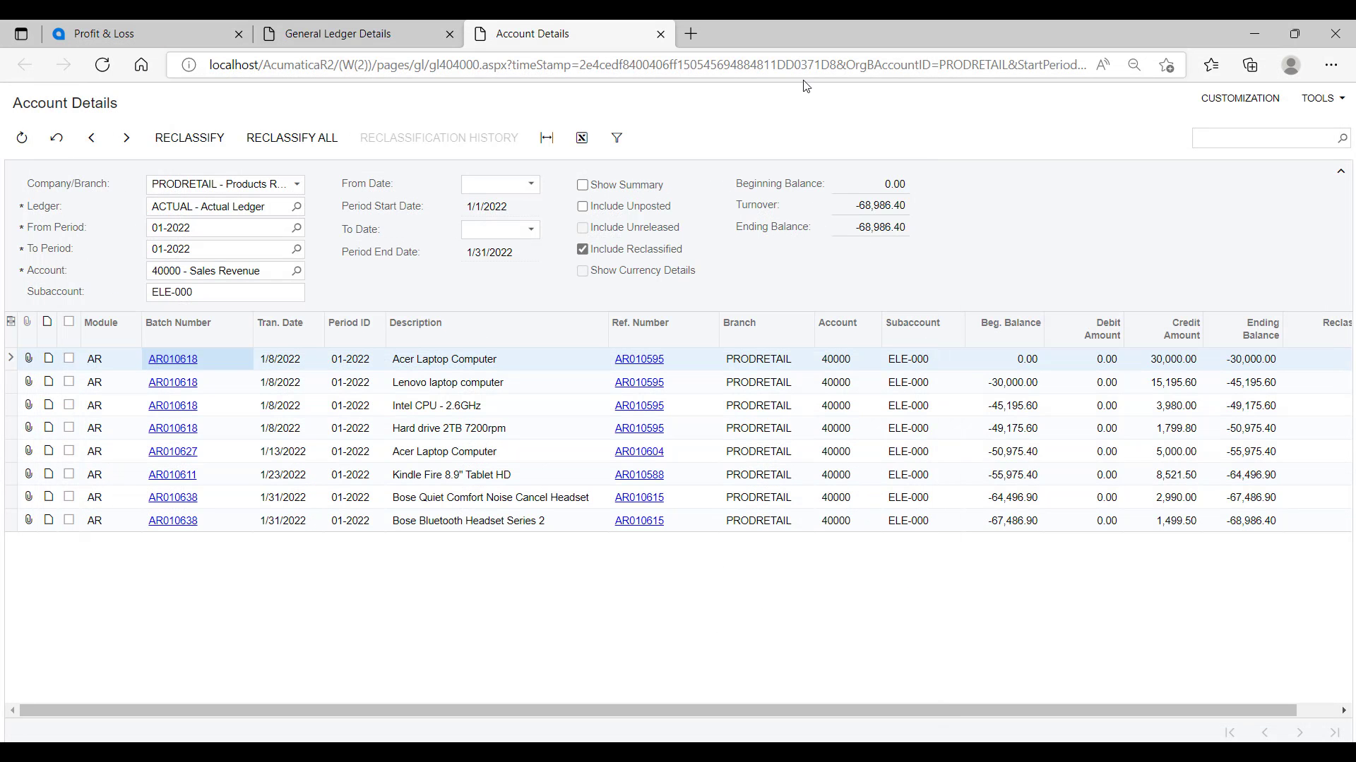
left_click(662, 33)
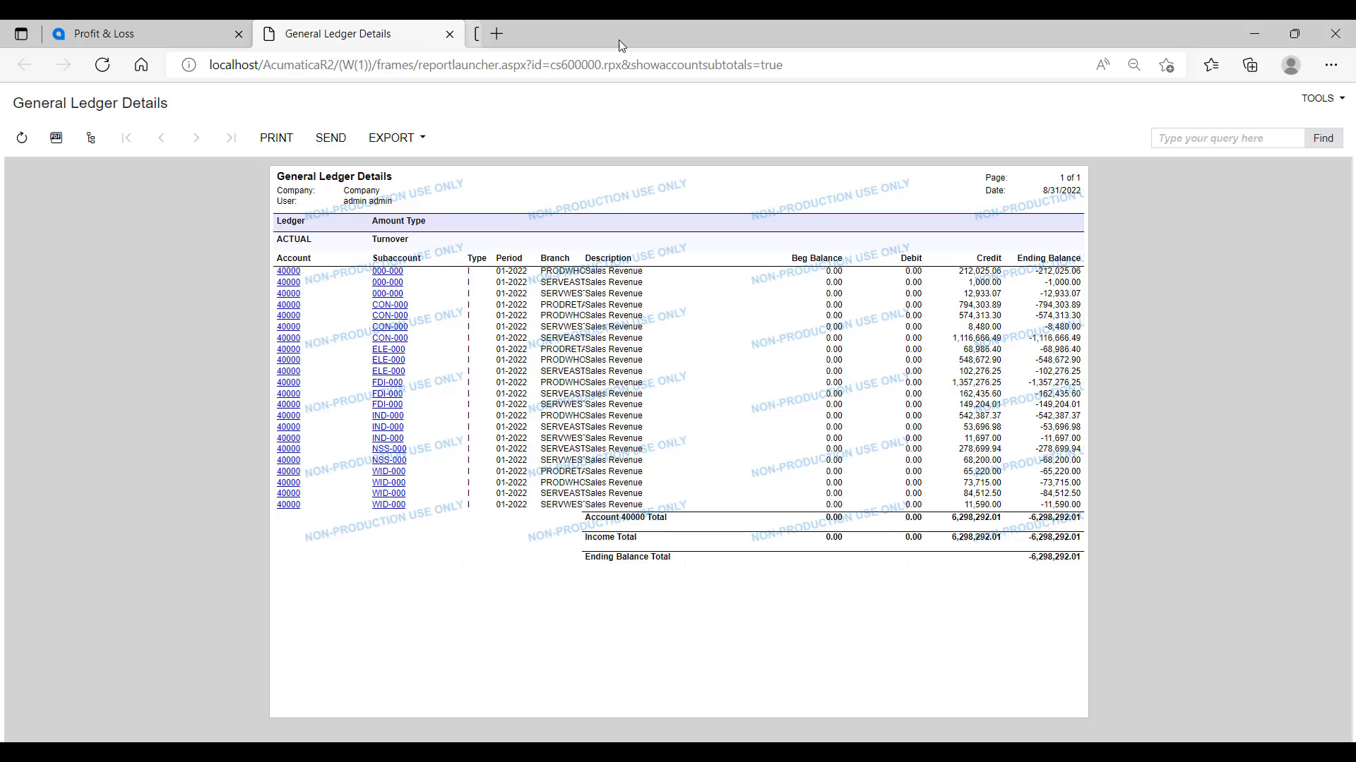
- Close the ledger details and view Products Retail Branch, Services Company, then Consolidated Report figures
left_click(449, 34)
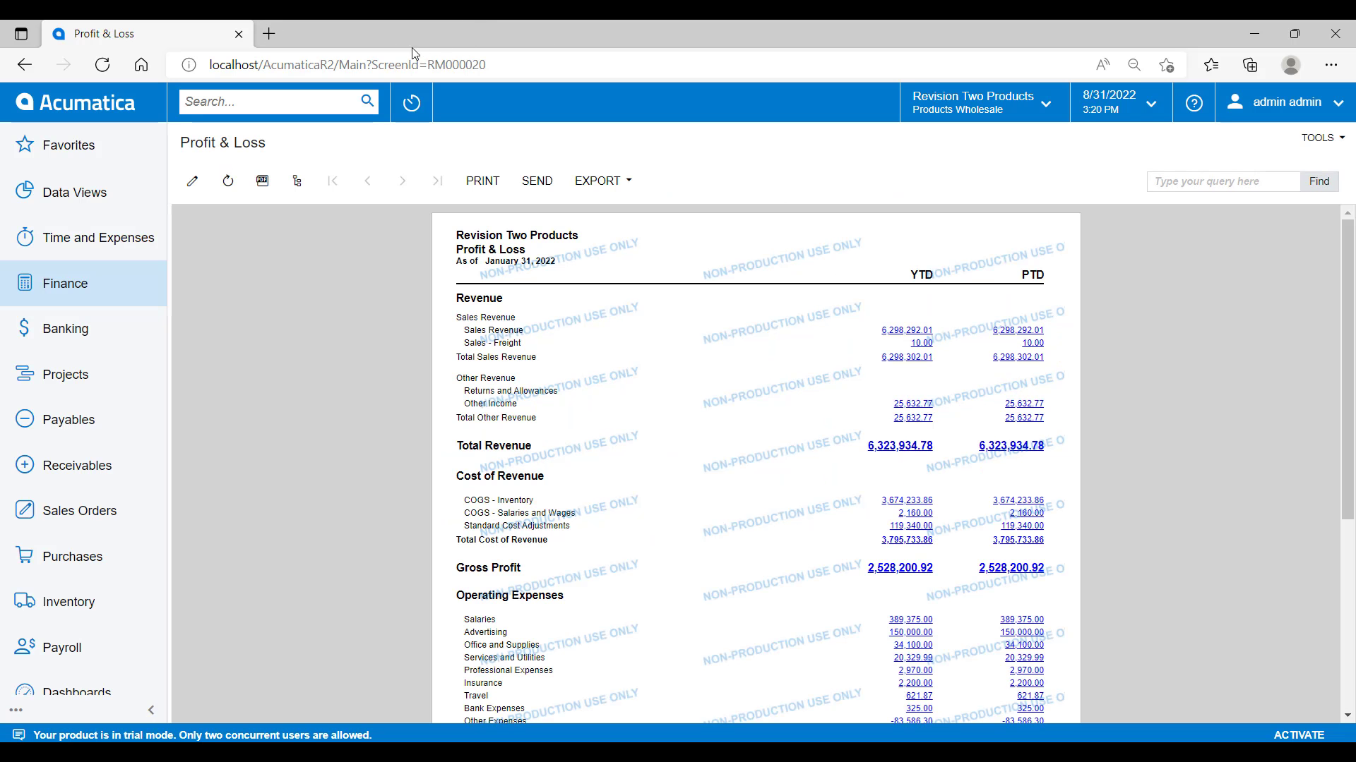
left_click(298, 181)
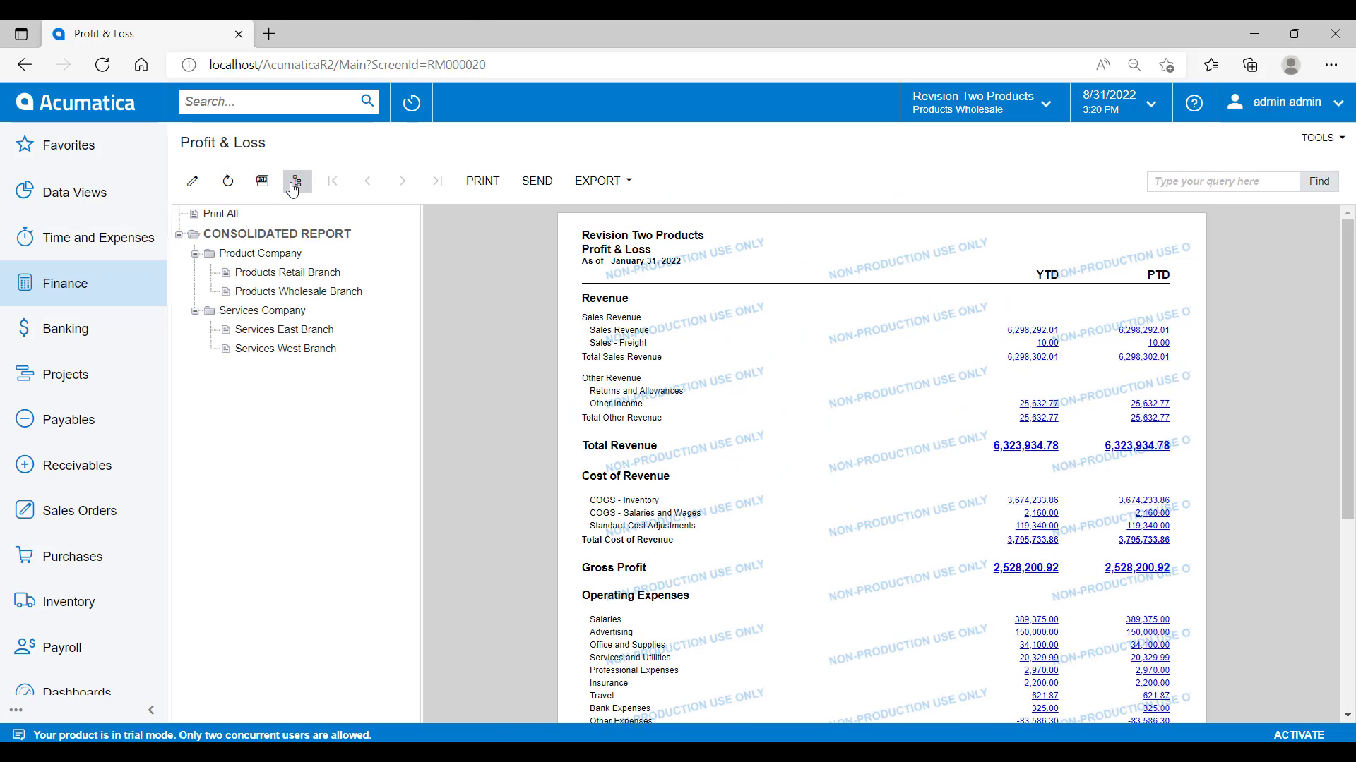
left_click(306, 274)
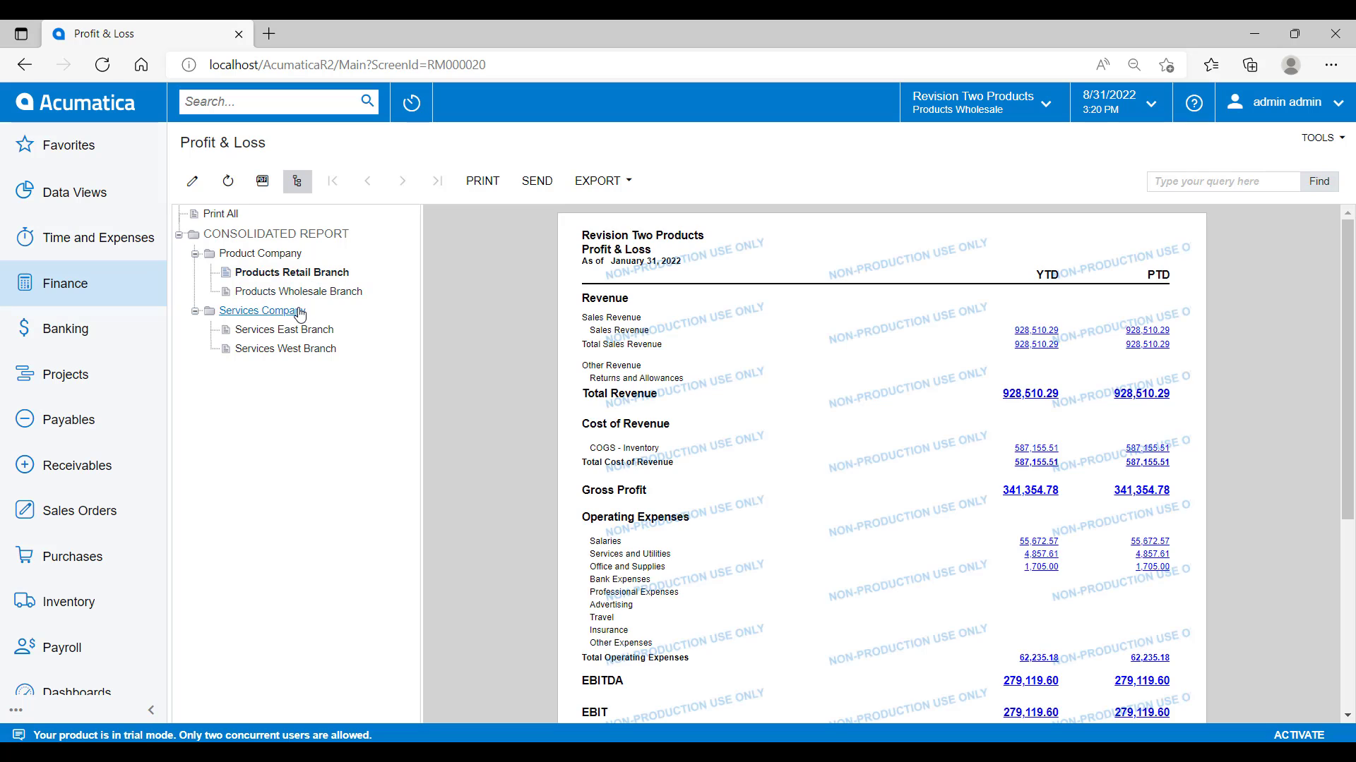
left_click(300, 313)
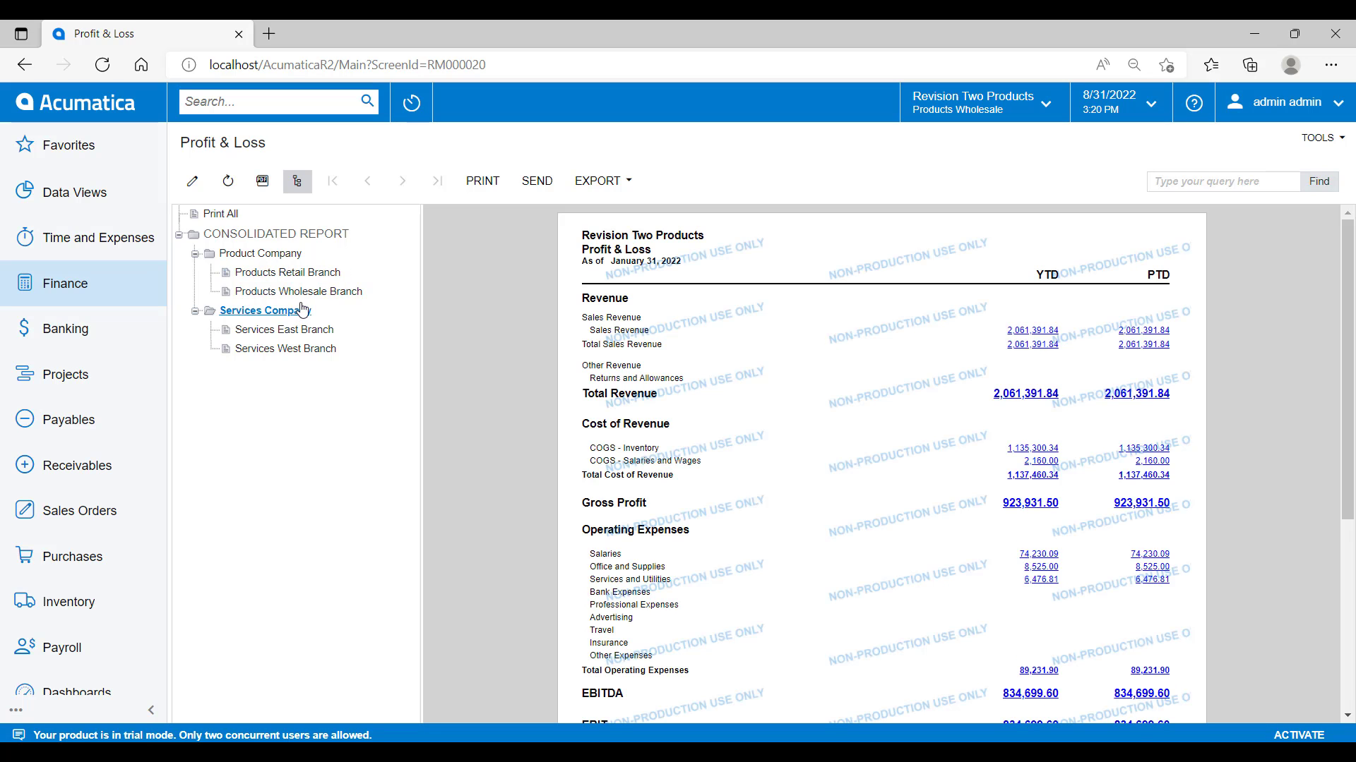
left_click(303, 234)
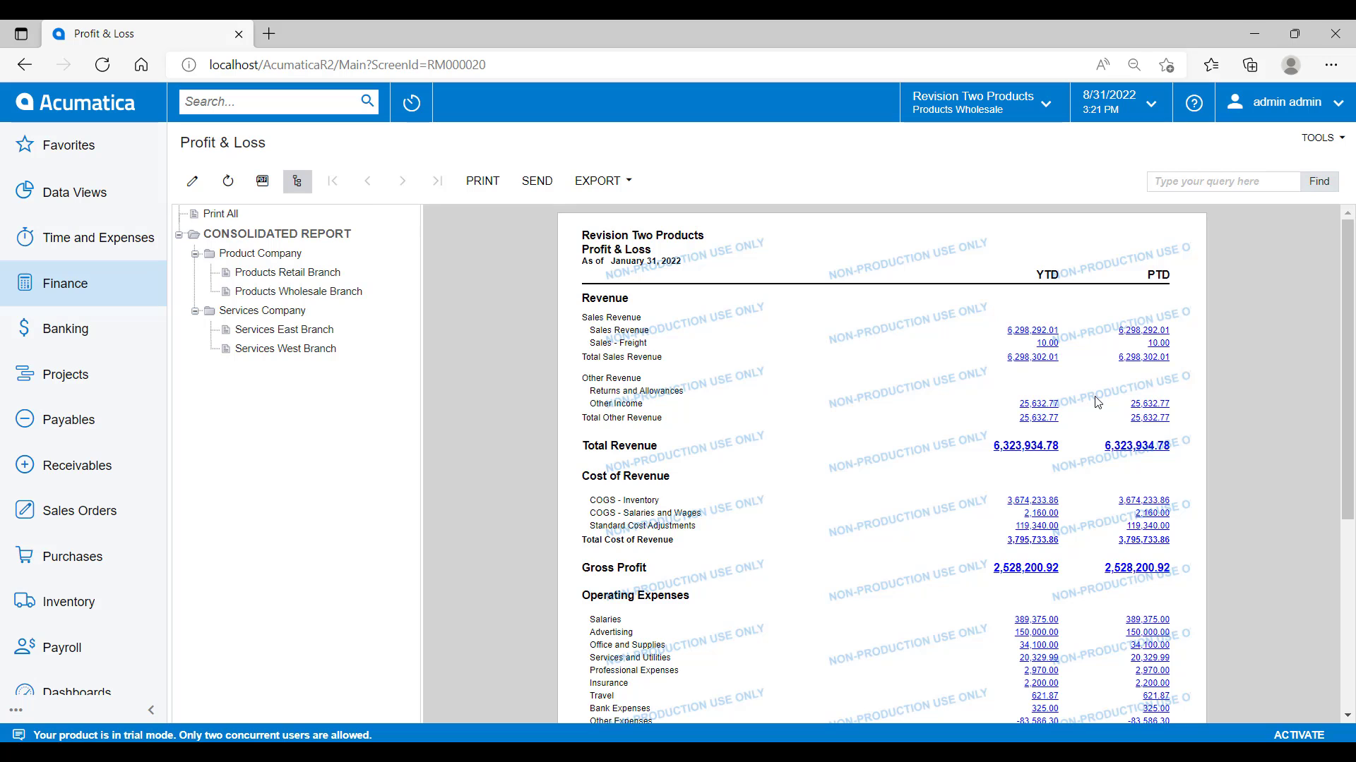
- Open the Sales Order Details by Customer report from the Sales Orders workspace
left_click(79, 518)
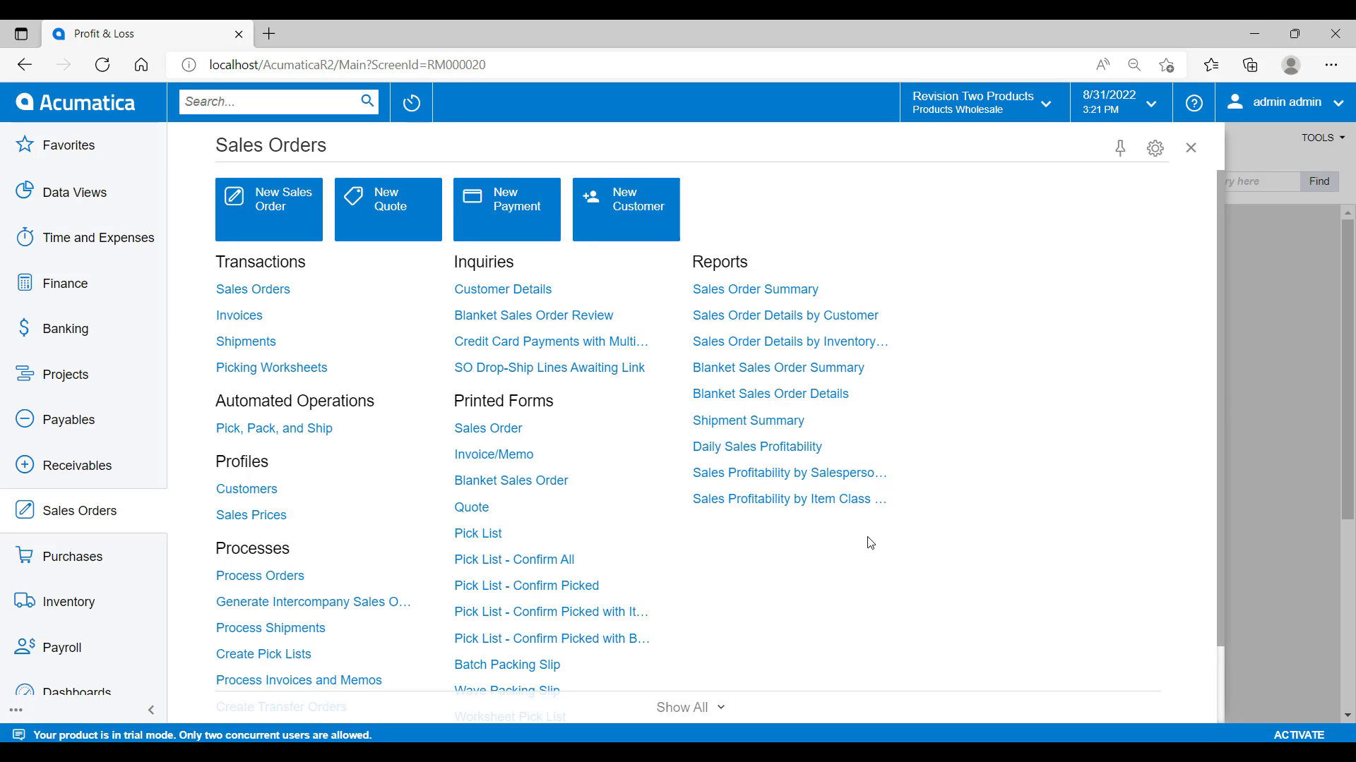
left_click(848, 325)
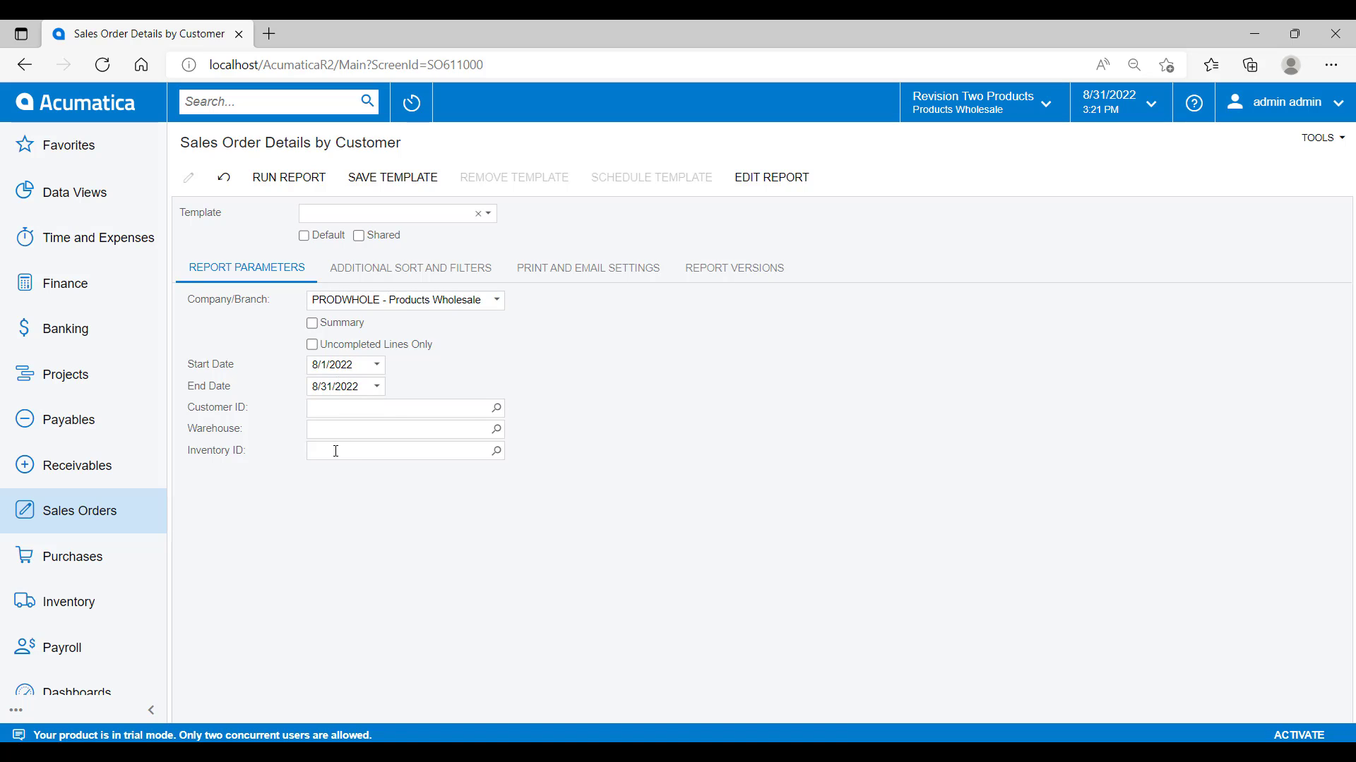
- Set the start date to 1/1/2022, review the additional sort conditions, and run the report
left_click(376, 365)
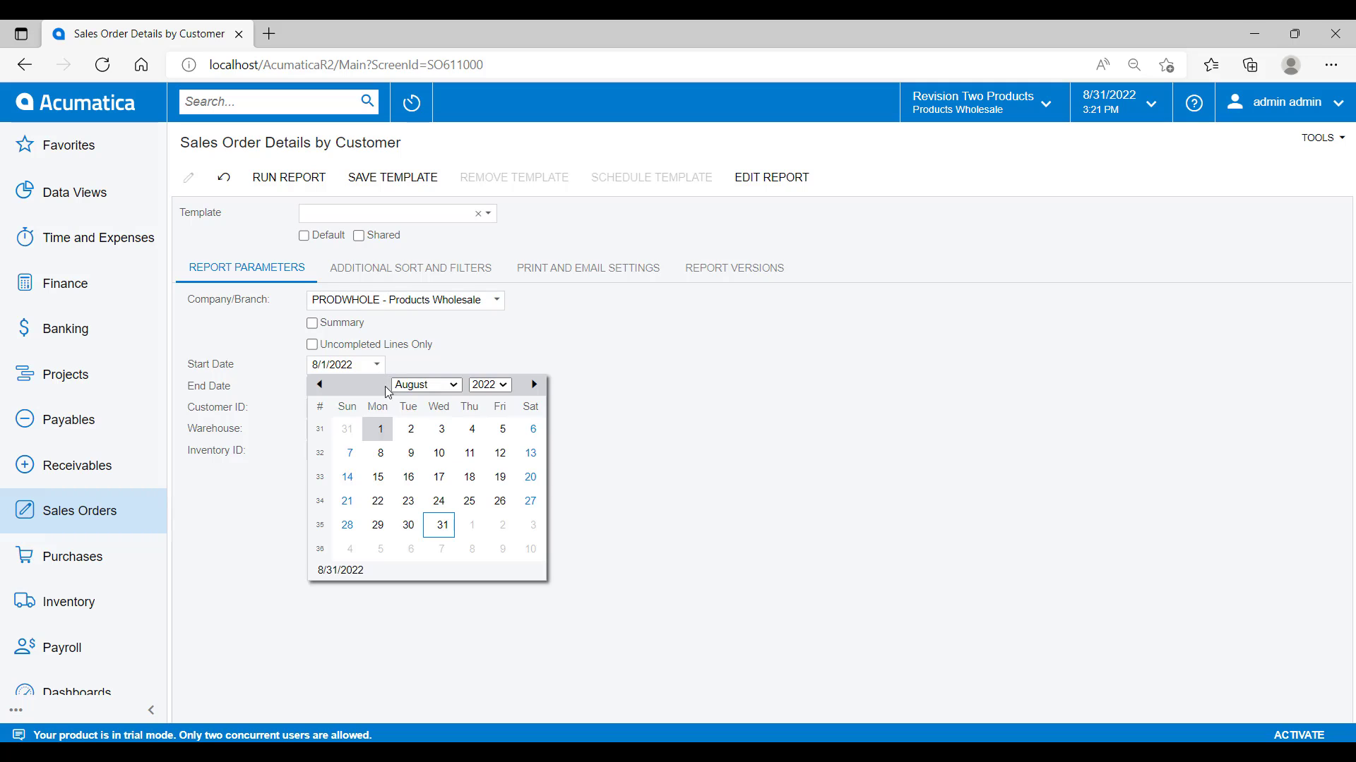
left_click(414, 386)
left_click(414, 403)
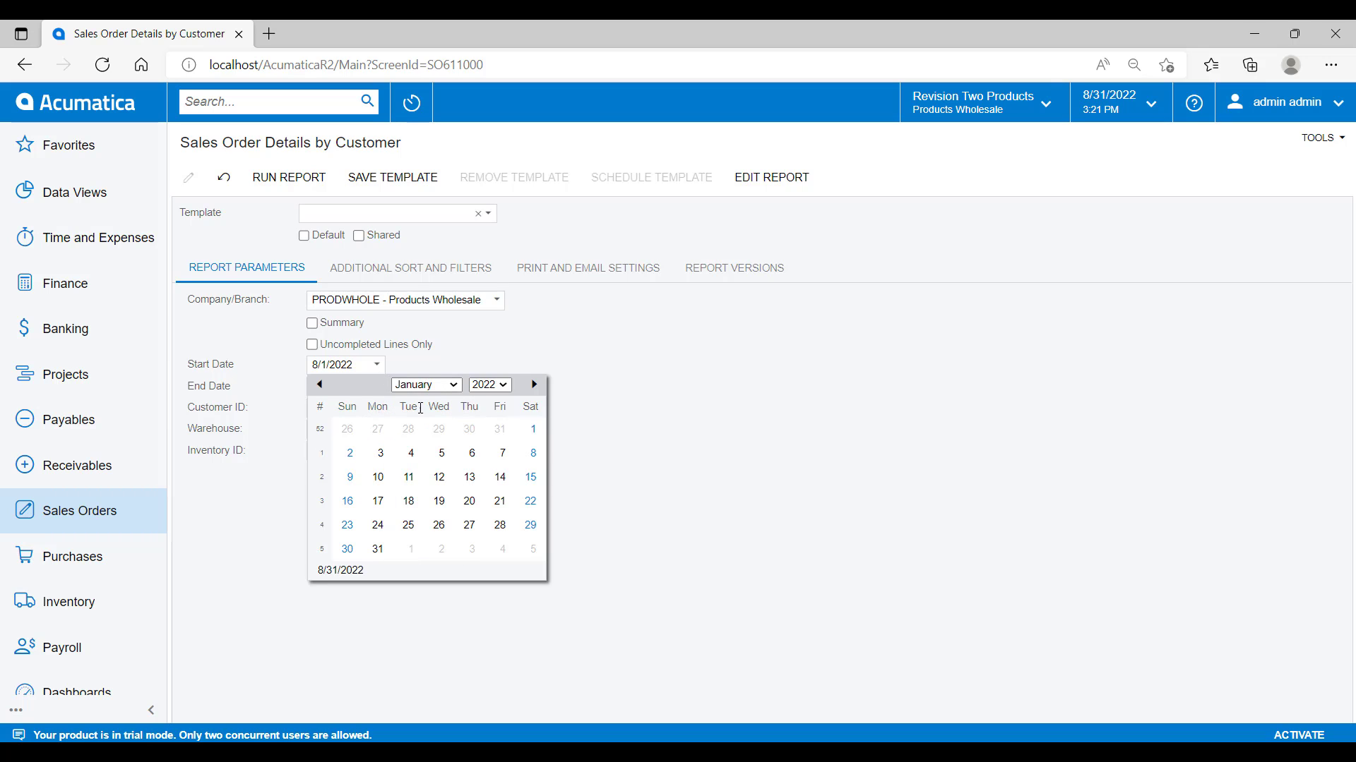
left_click(530, 436)
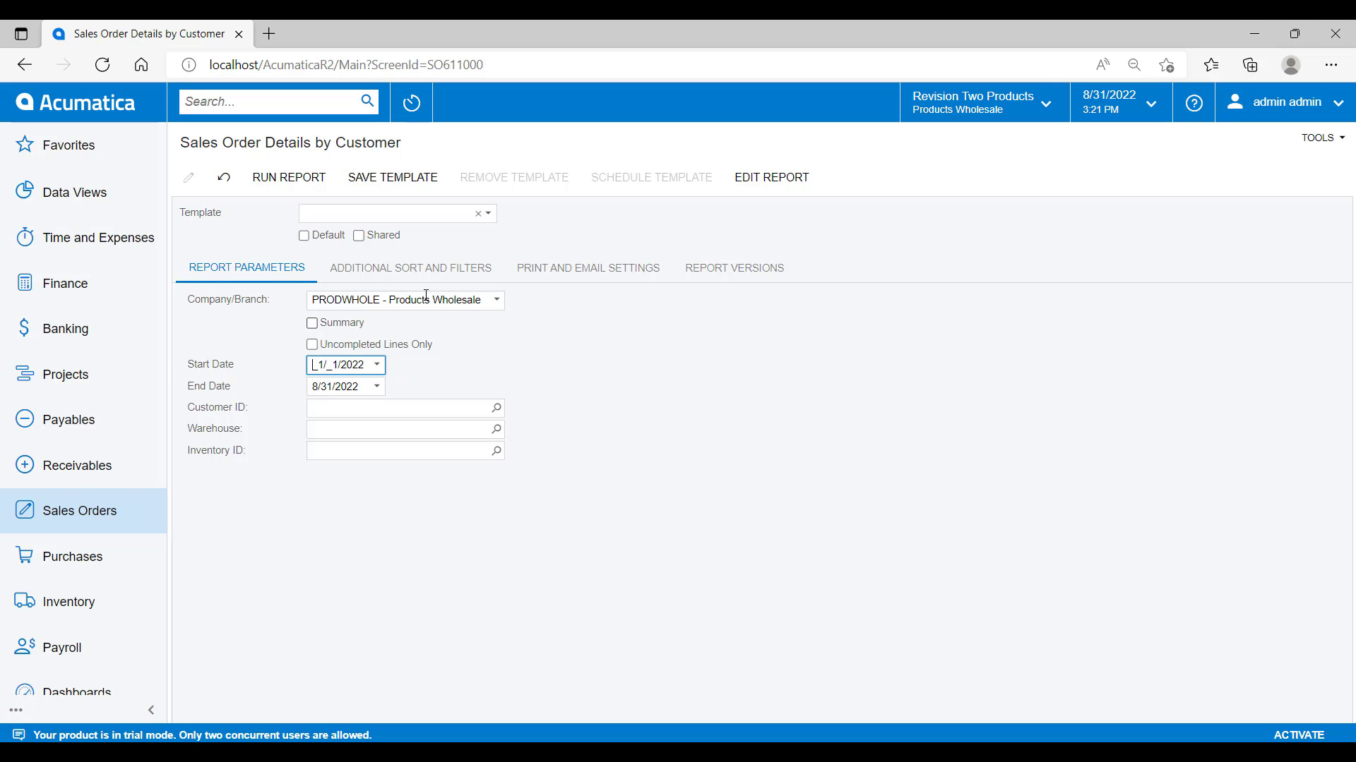
left_click(364, 275)
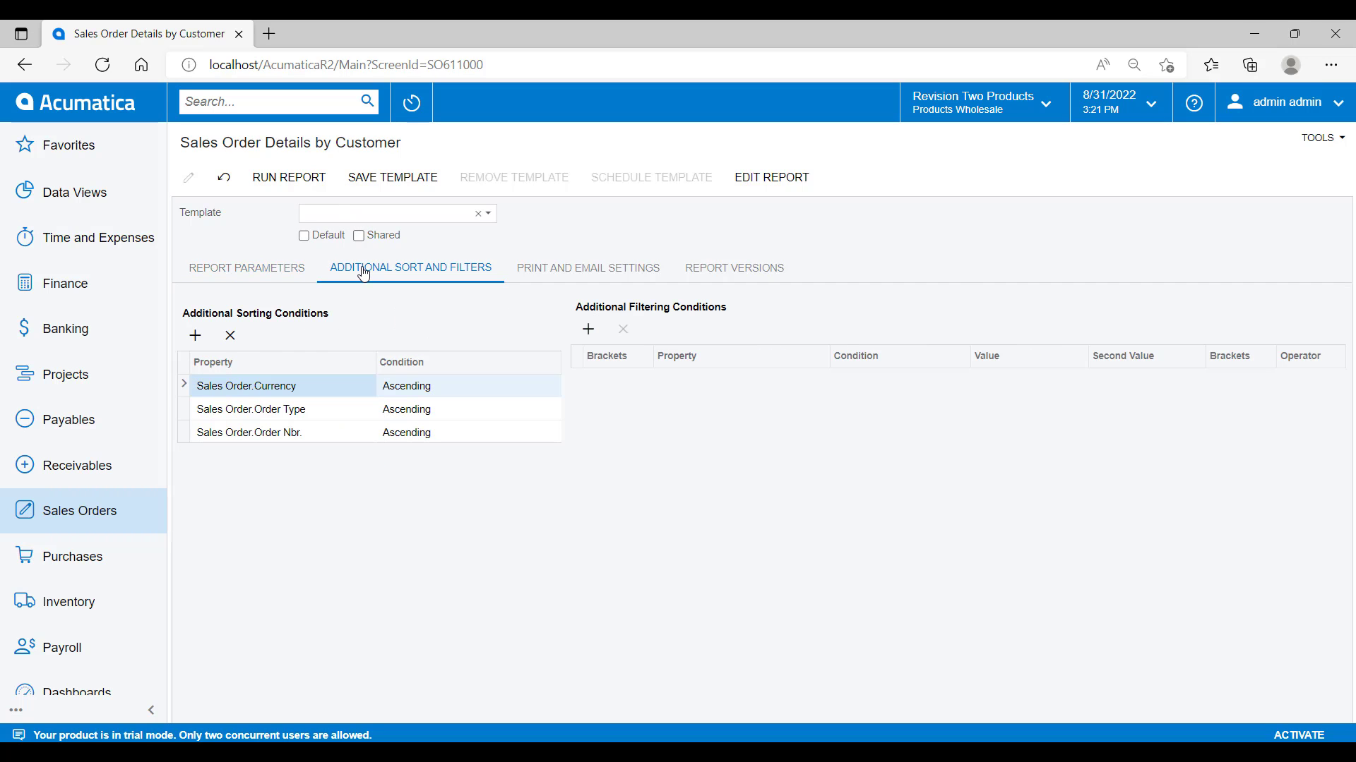
left_click(309, 185)
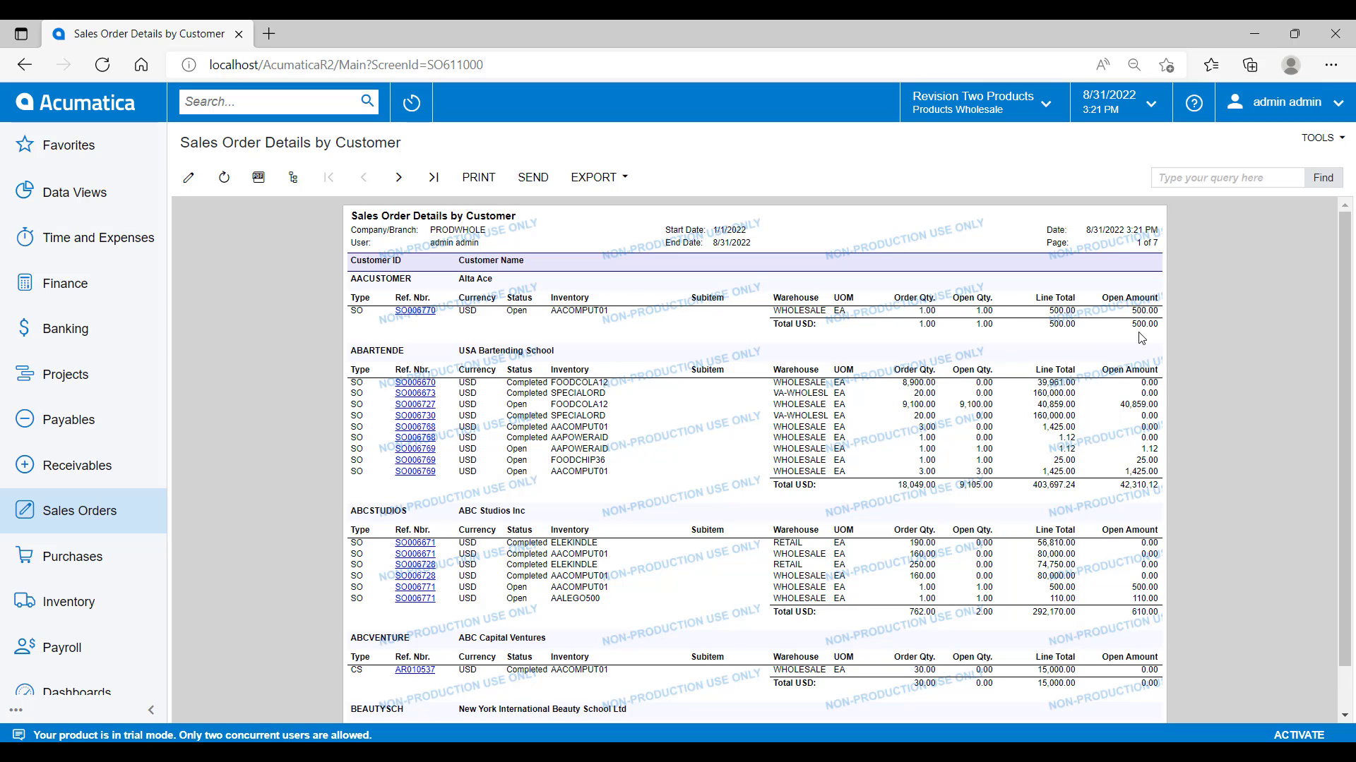
- Open order SO006770 from the report, then jump to the WIDGETCC customer's orders
left_click(414, 312)
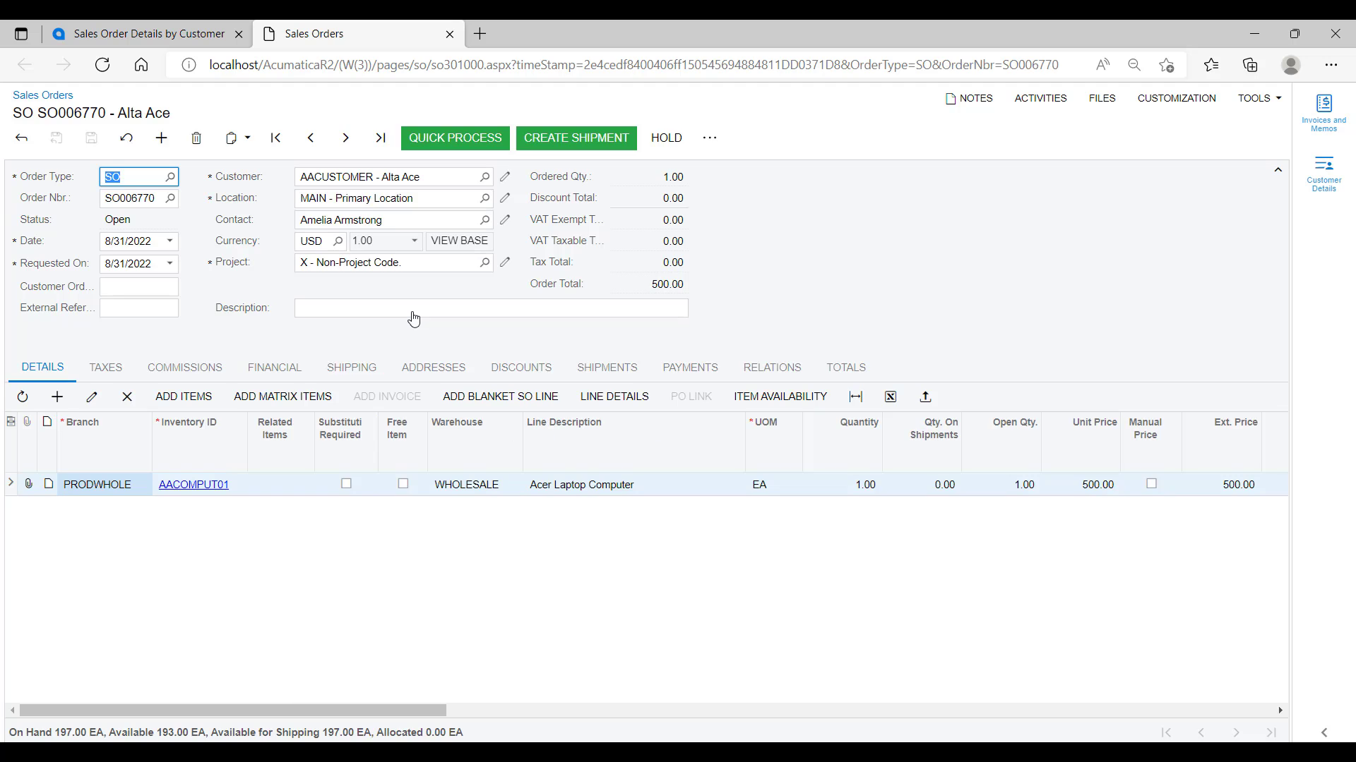
left_click(167, 40)
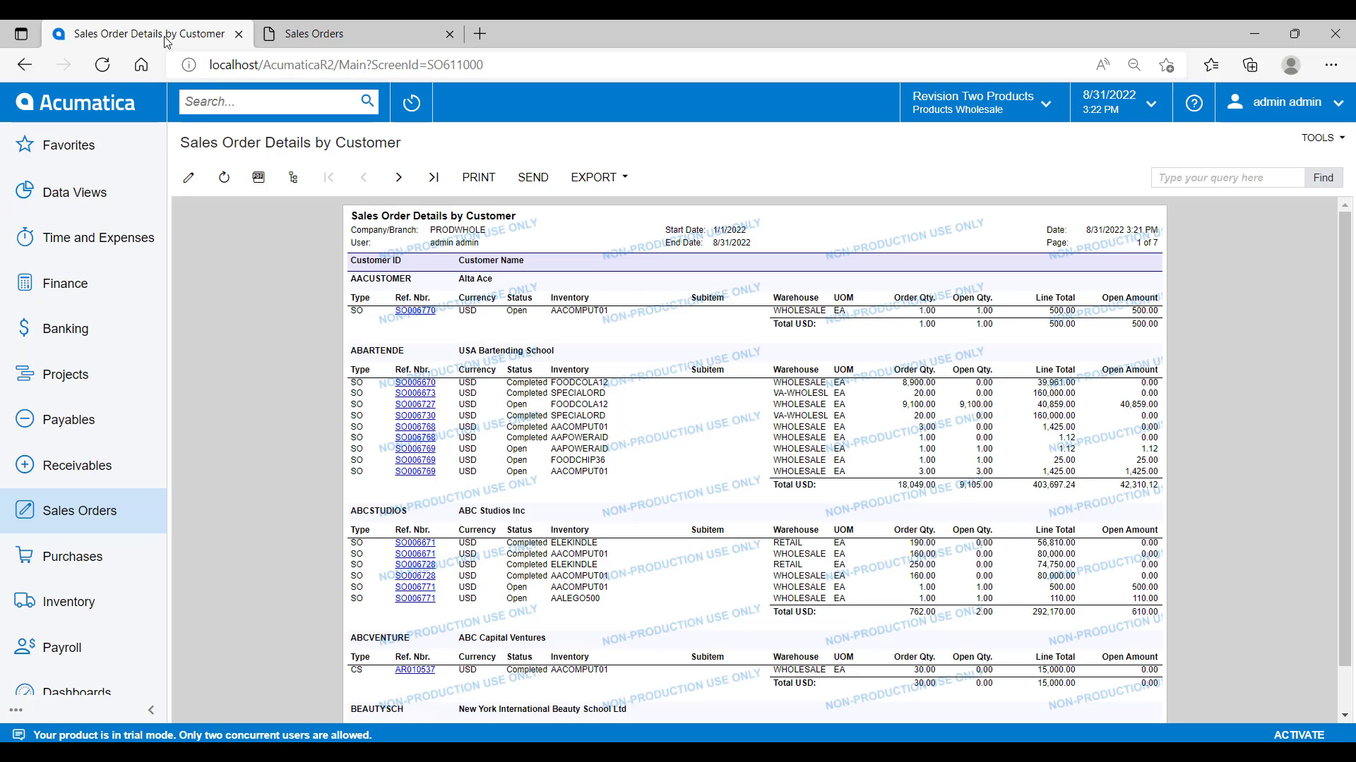
left_click(293, 179)
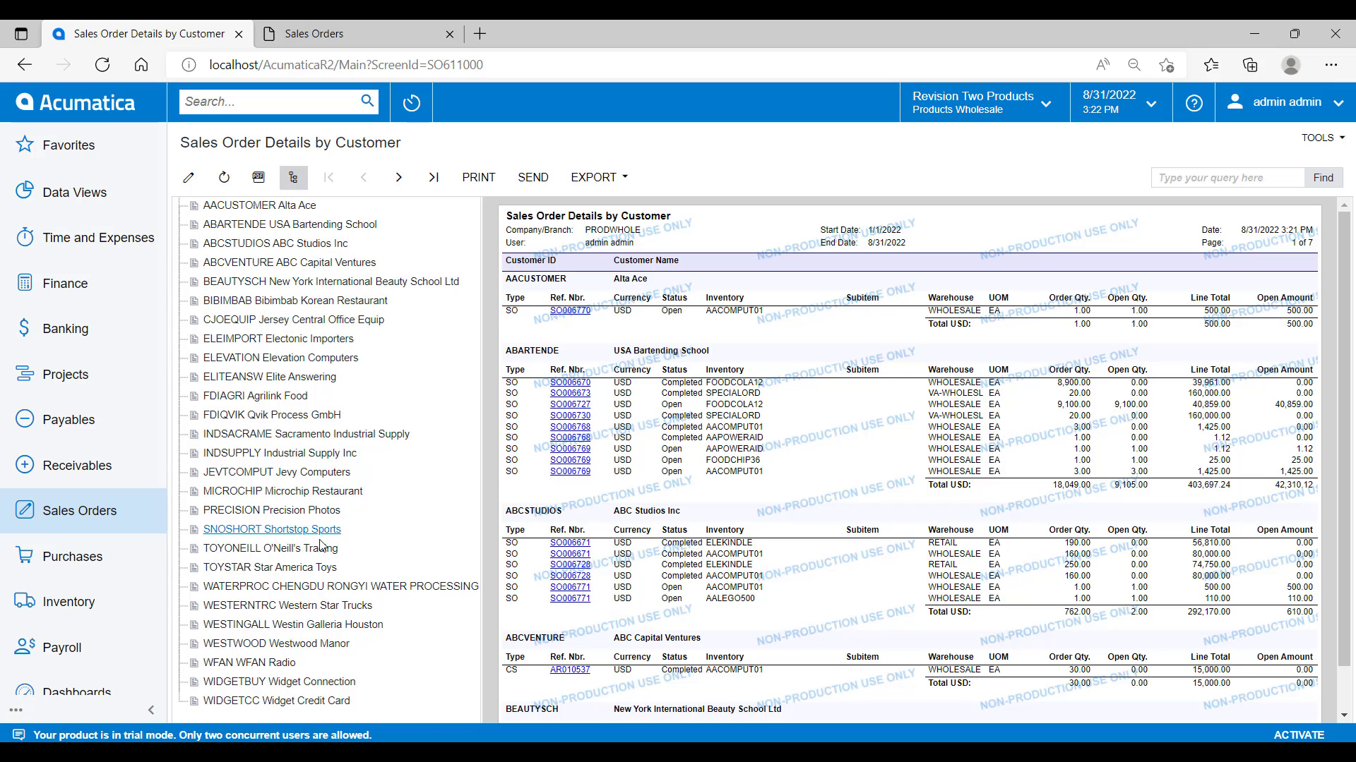
left_click(314, 703)
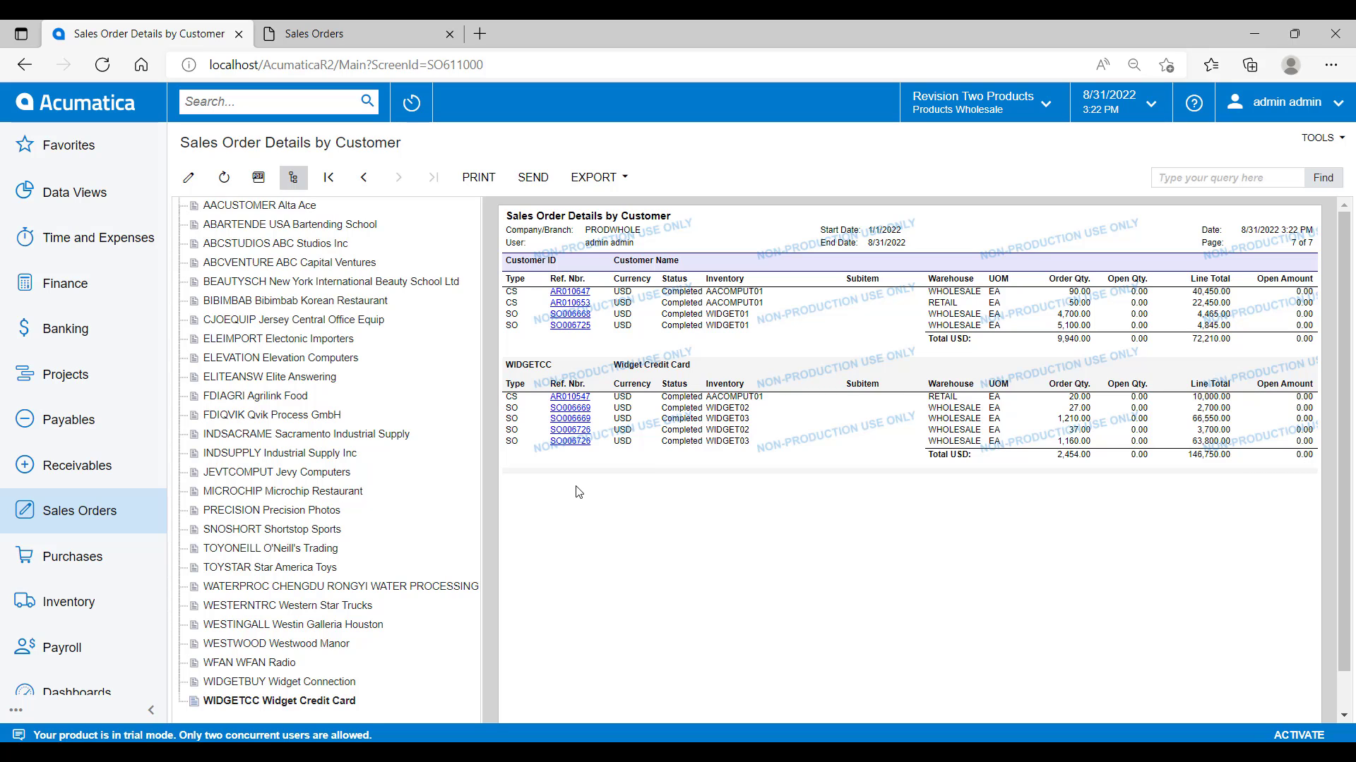
- Run the Sales Order Details by Inventory Item report with start date 1/1/2022
left_click(93, 507)
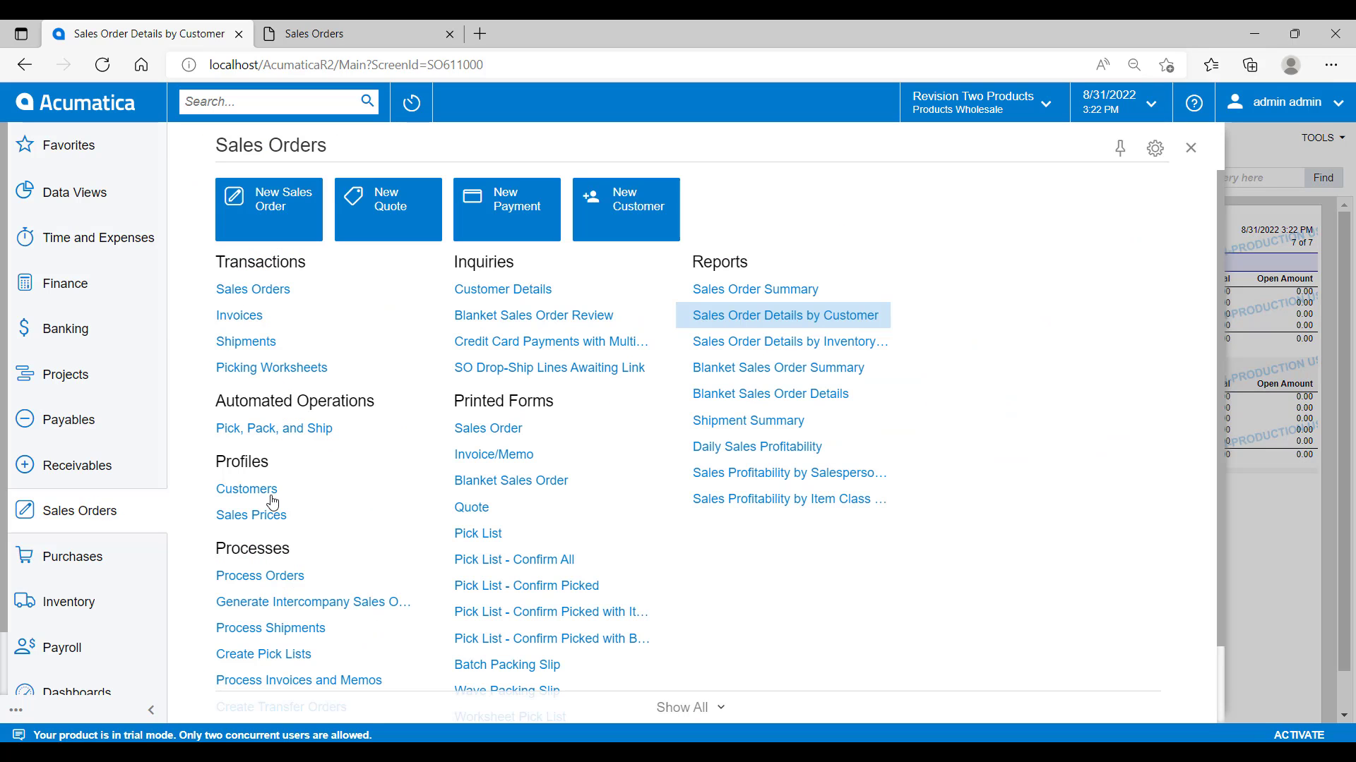
left_click(714, 346)
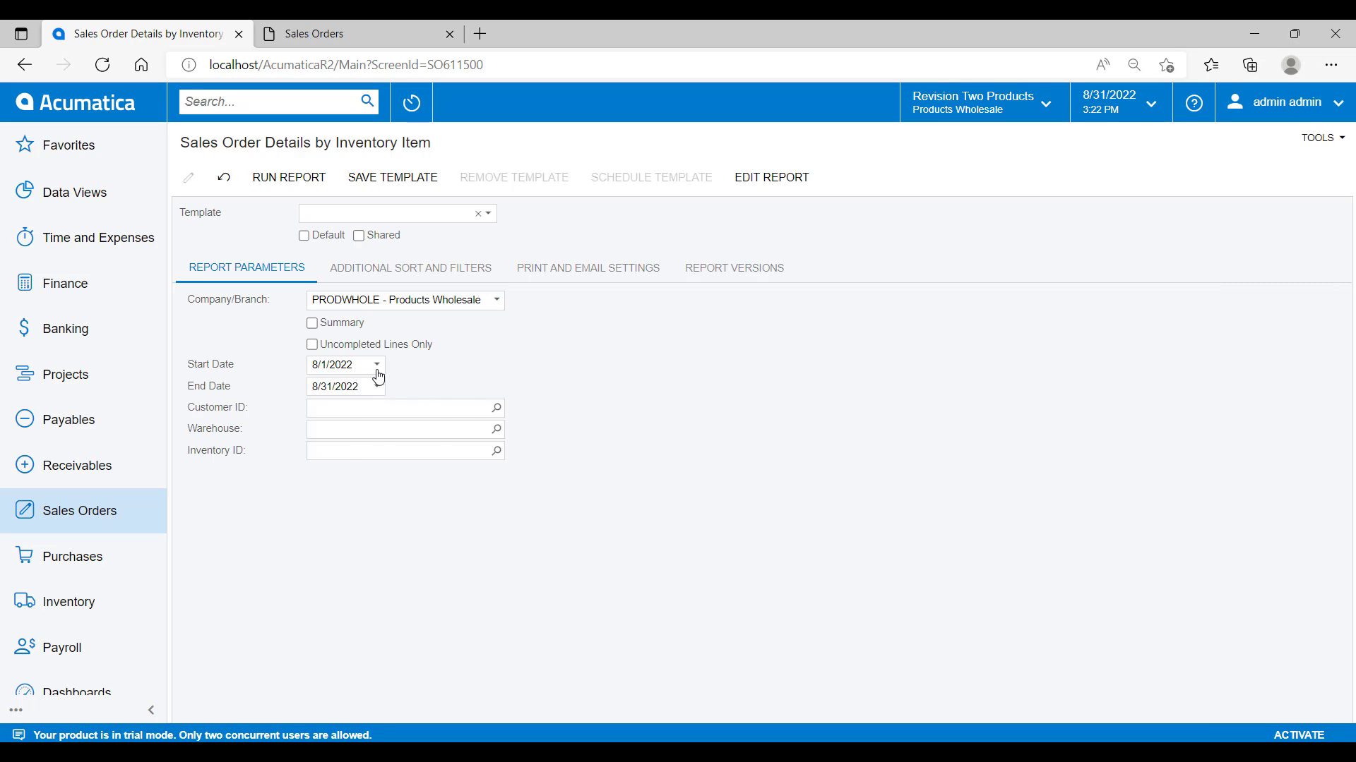
left_click(377, 367)
left_click(425, 382)
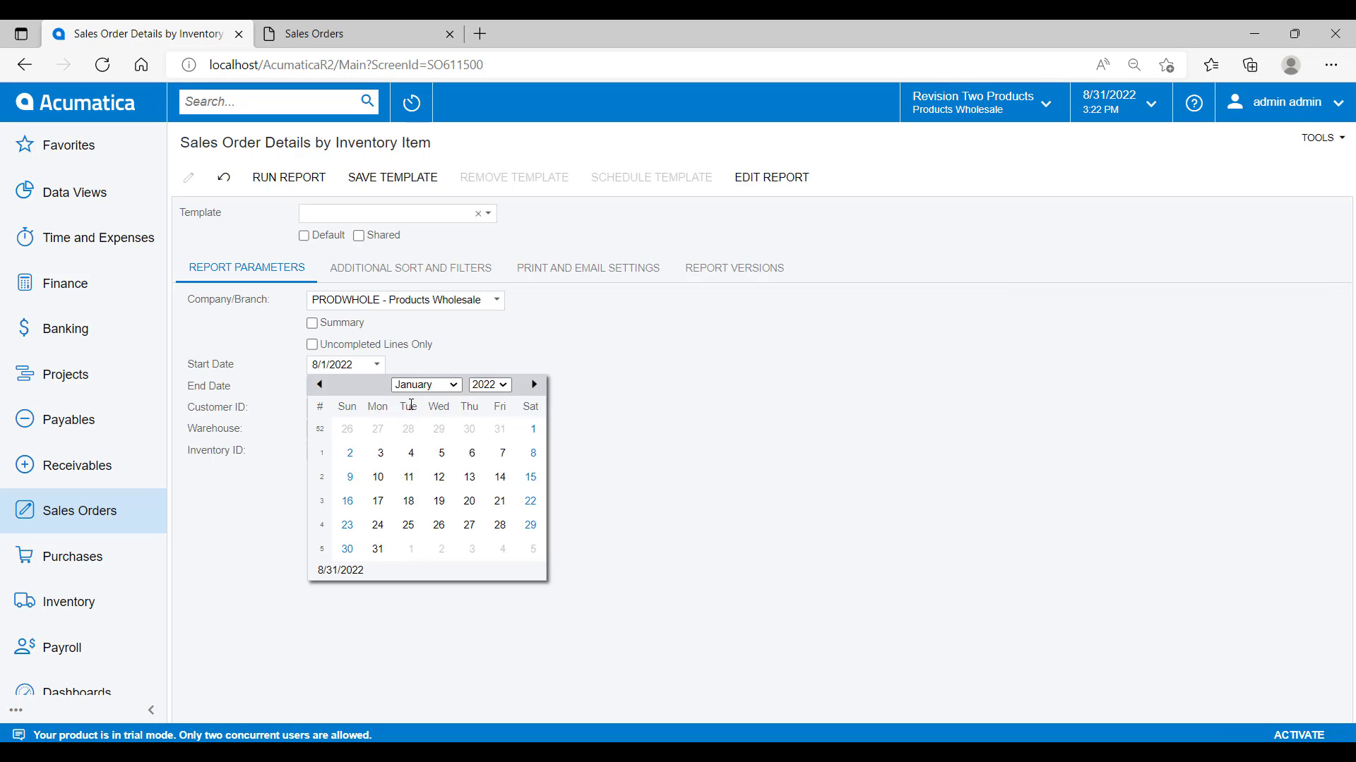
left_click(533, 428)
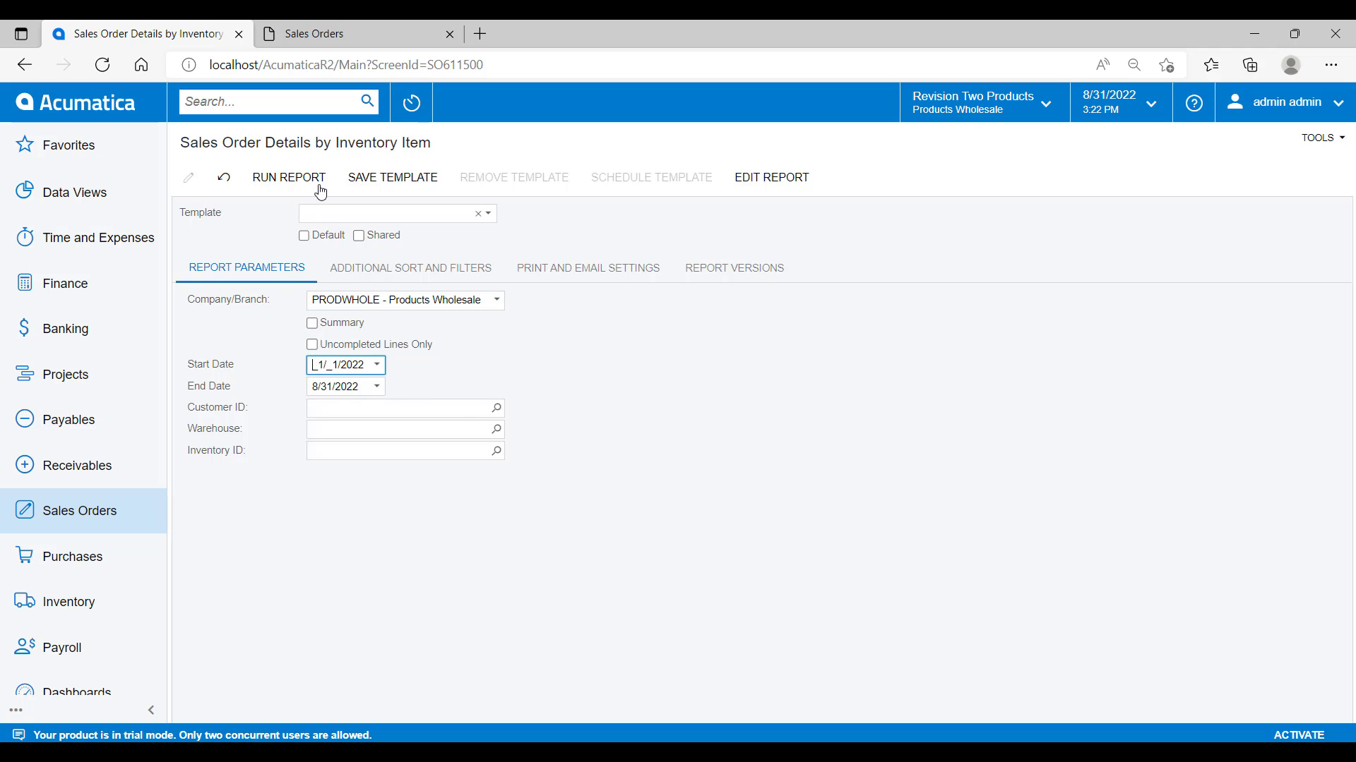
left_click(289, 177)
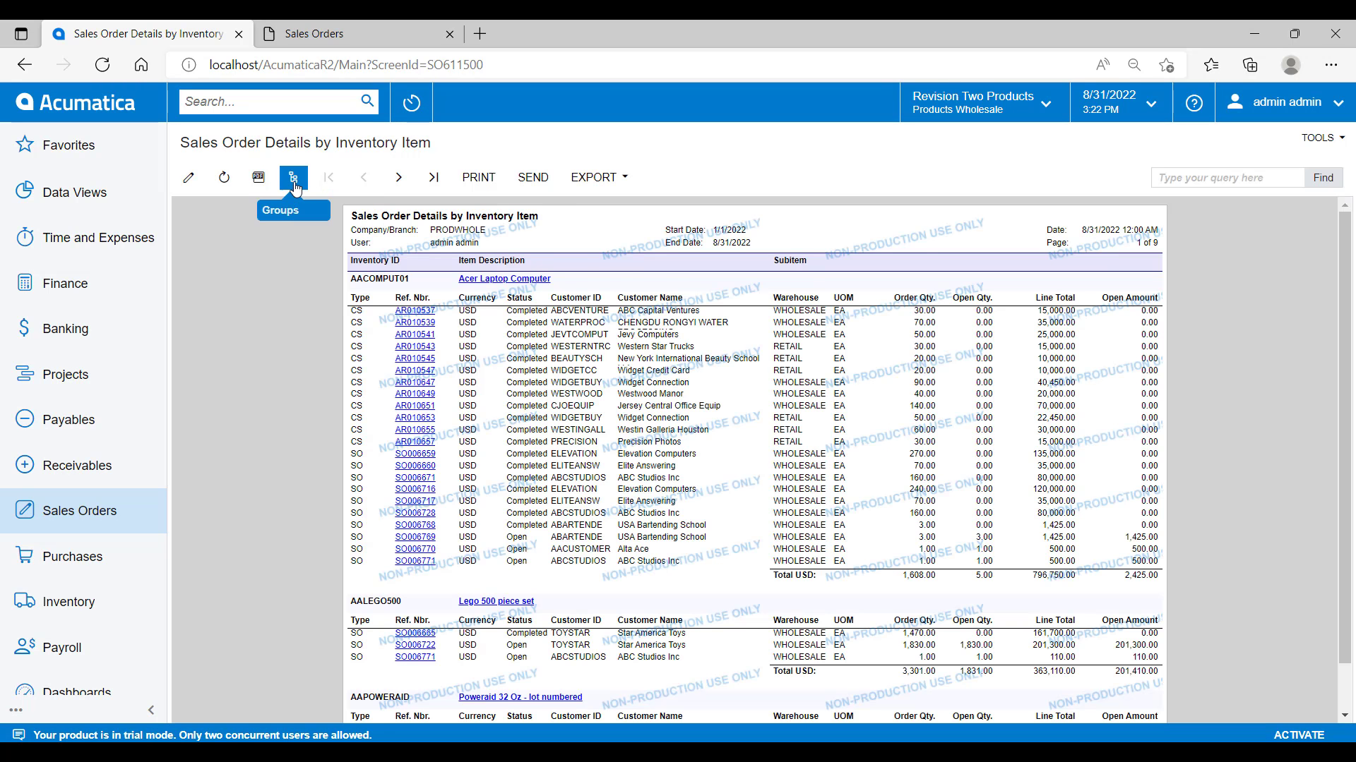
- Jump to the FOODCHOC item's orders, then go back to the customer report parameters
left_click(294, 185)
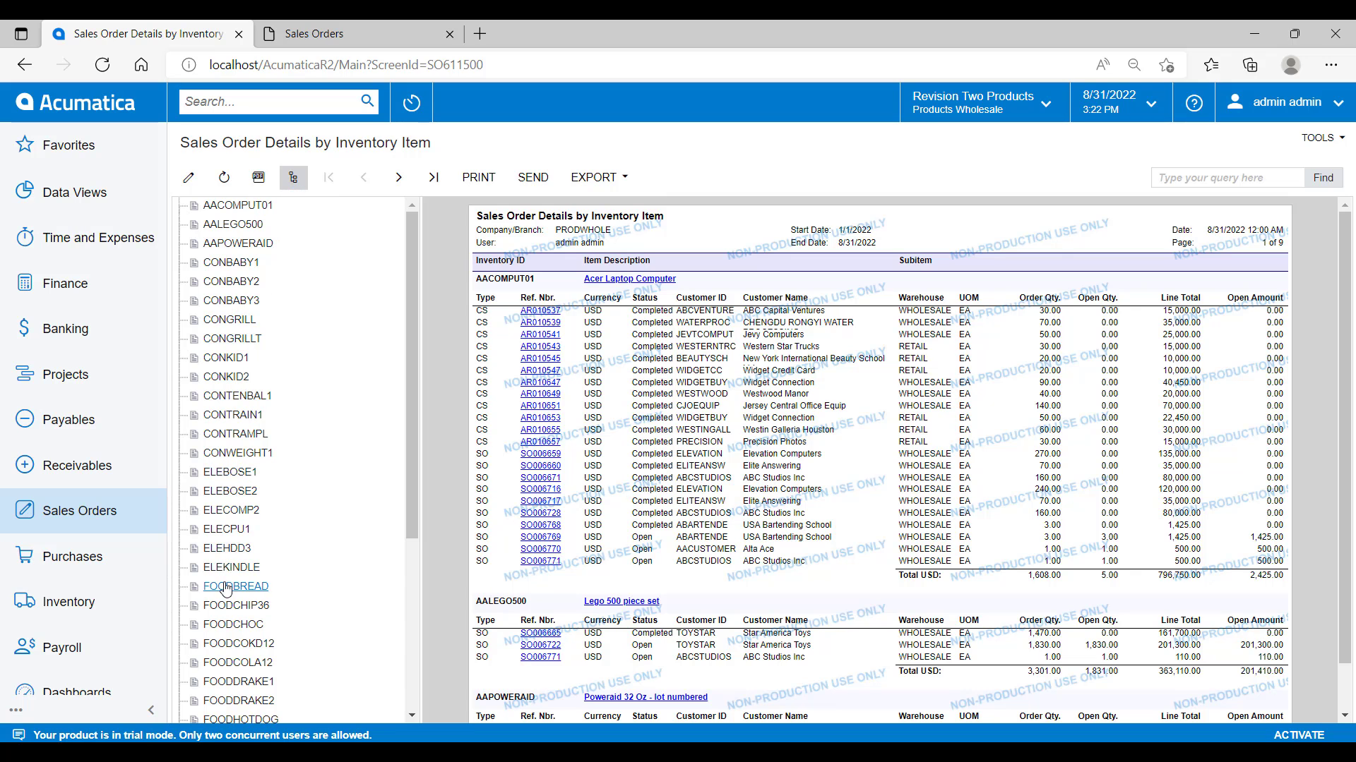
left_click(231, 629)
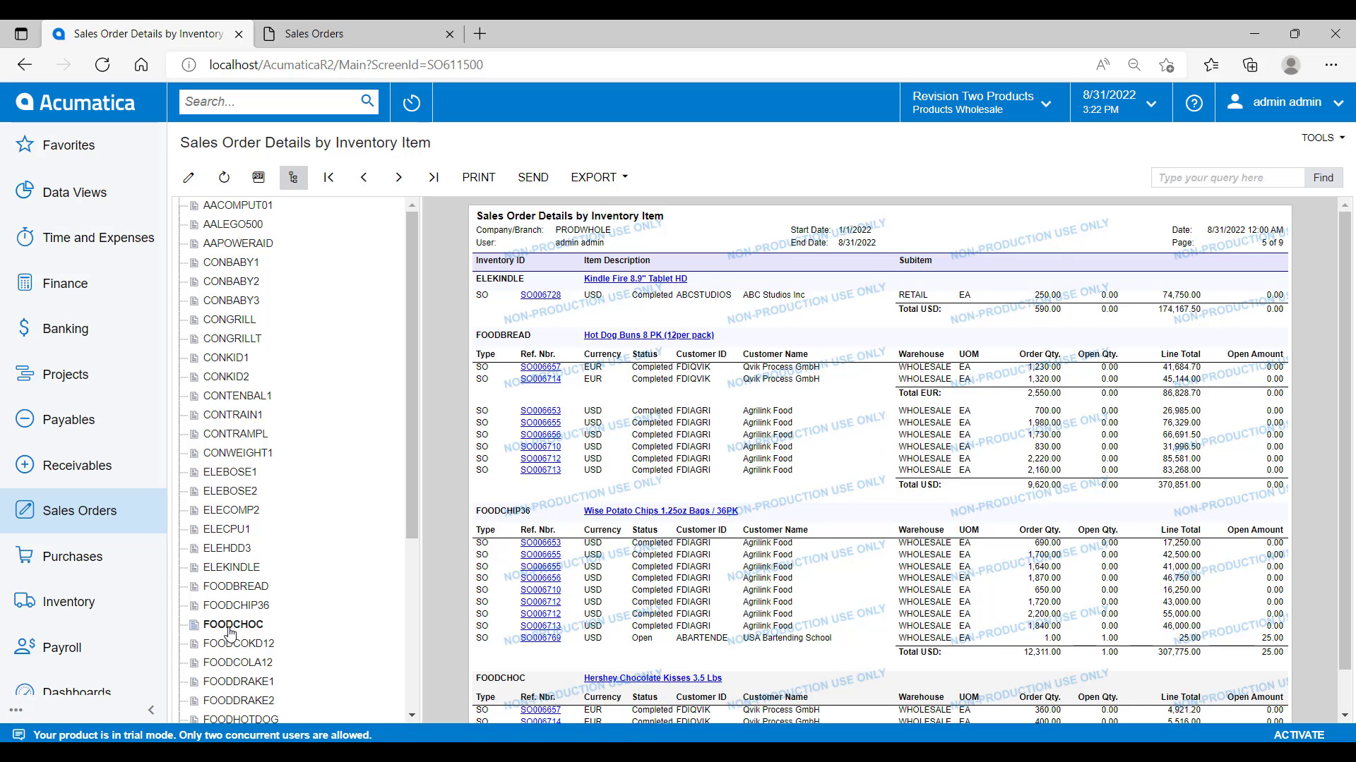
left_click(26, 68)
left_click(25, 68)
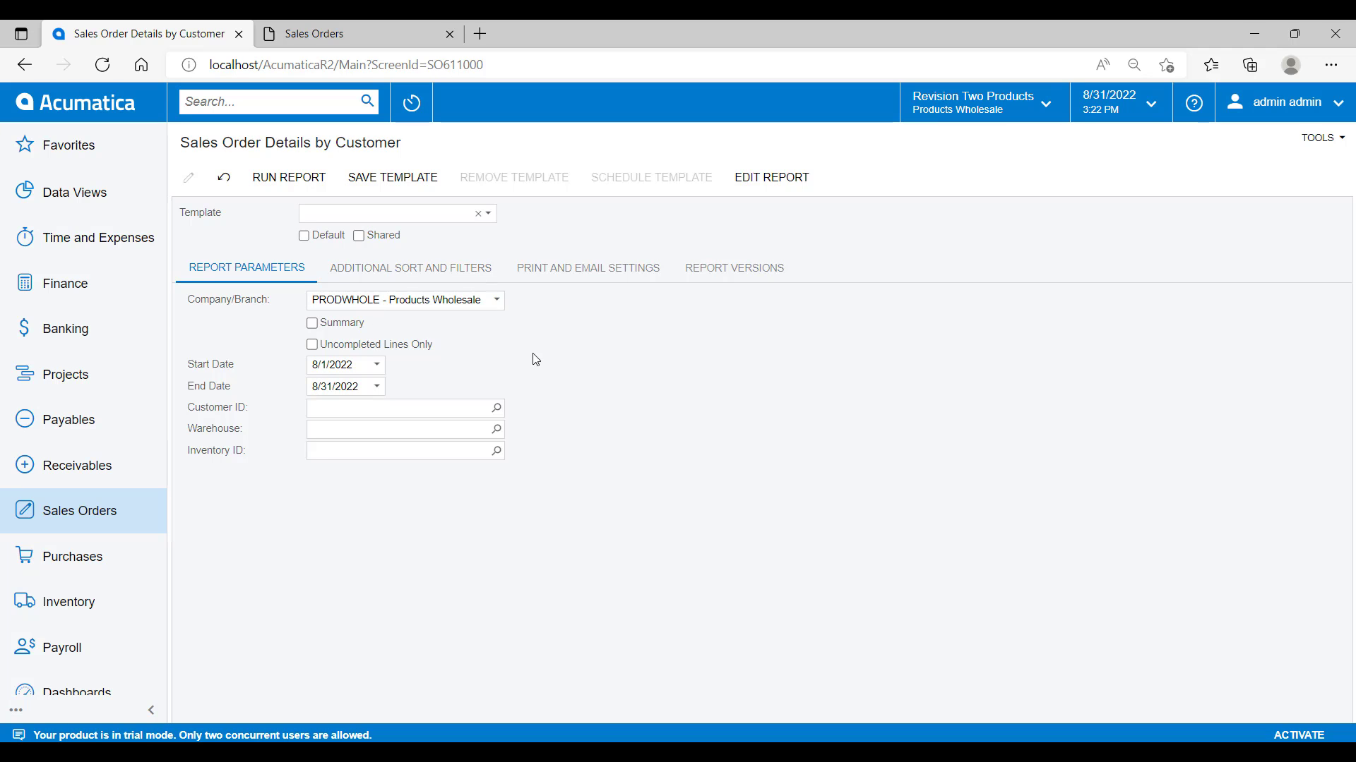
- Reopen Sales Order Details by Customer and set the start date to 1/1/2022
left_click(99, 512)
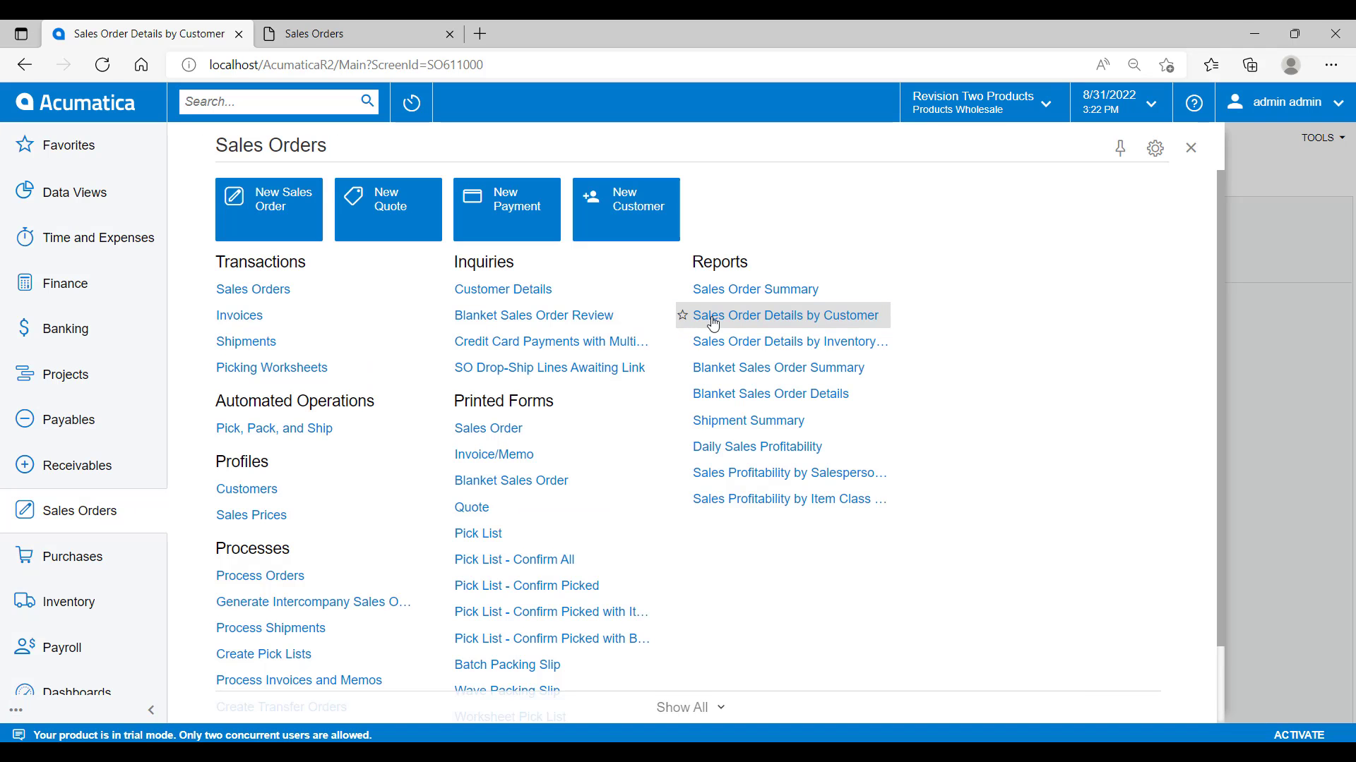
left_click(746, 321)
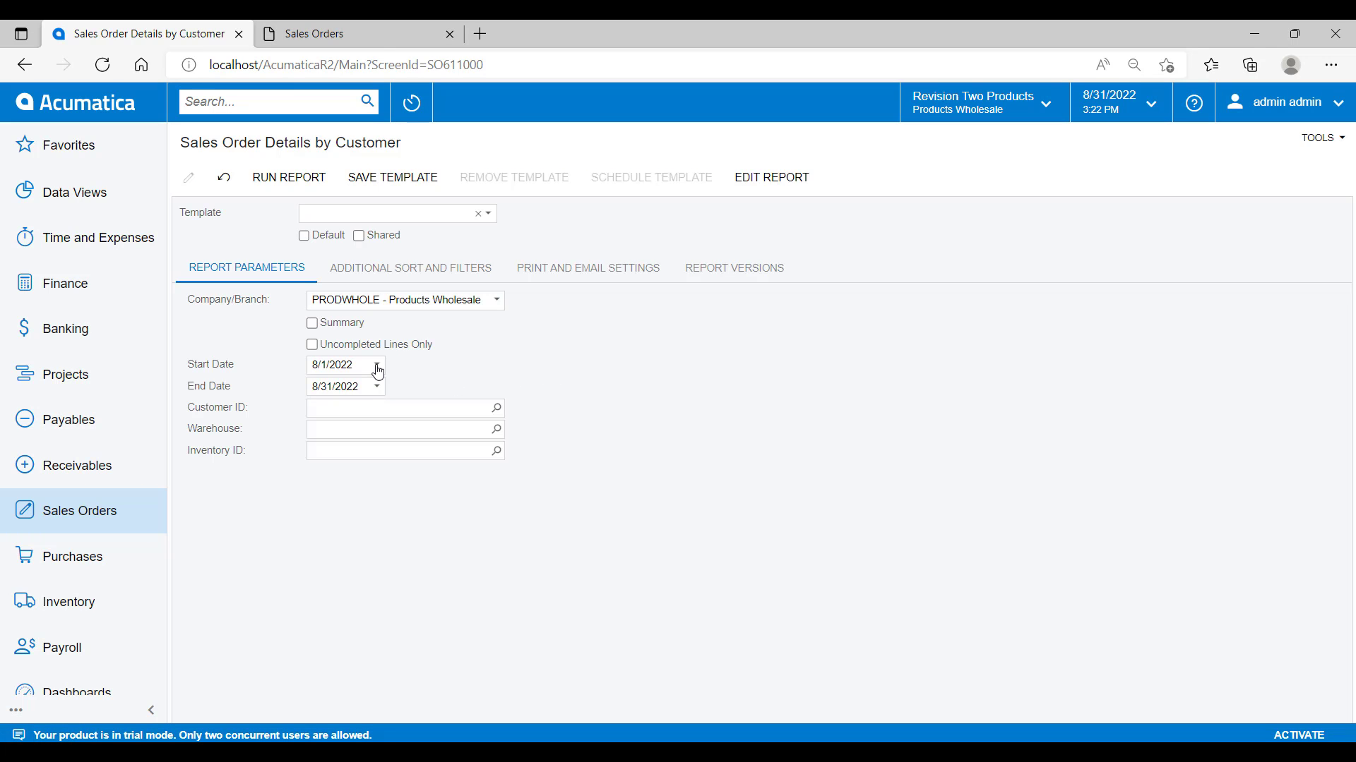
left_click(377, 366)
left_click(434, 385)
left_click(428, 406)
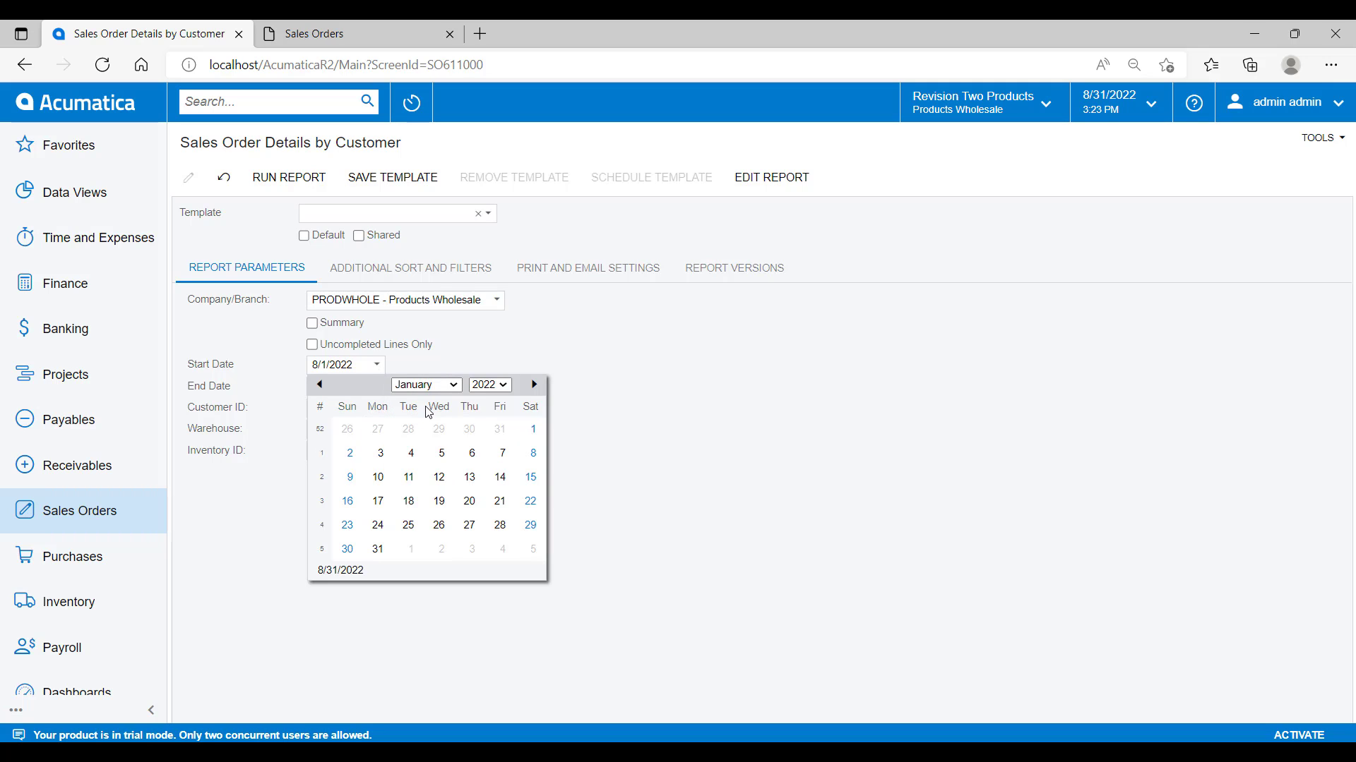
left_click(531, 428)
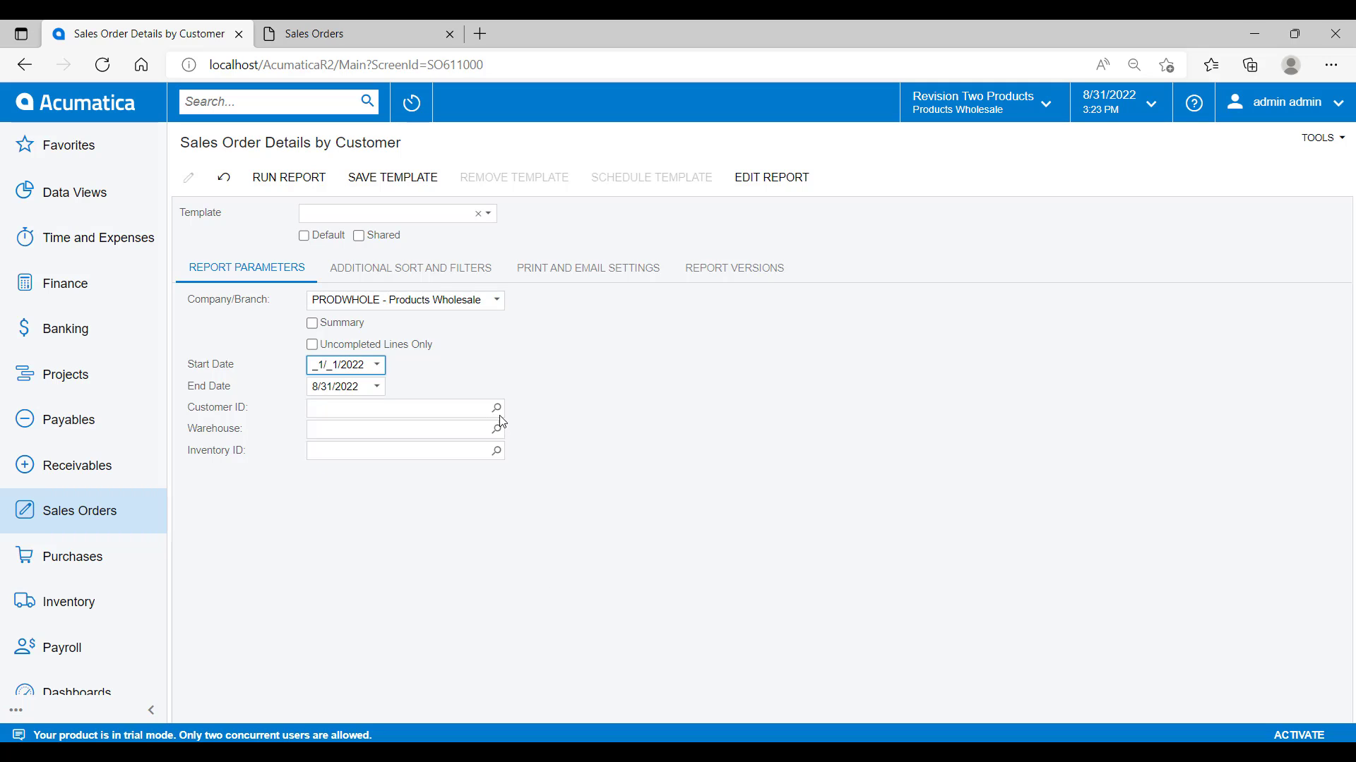
- Choose customer AACUSTOMER (Alta Ace) and warehouse WHOLESALE for the report
left_click(496, 408)
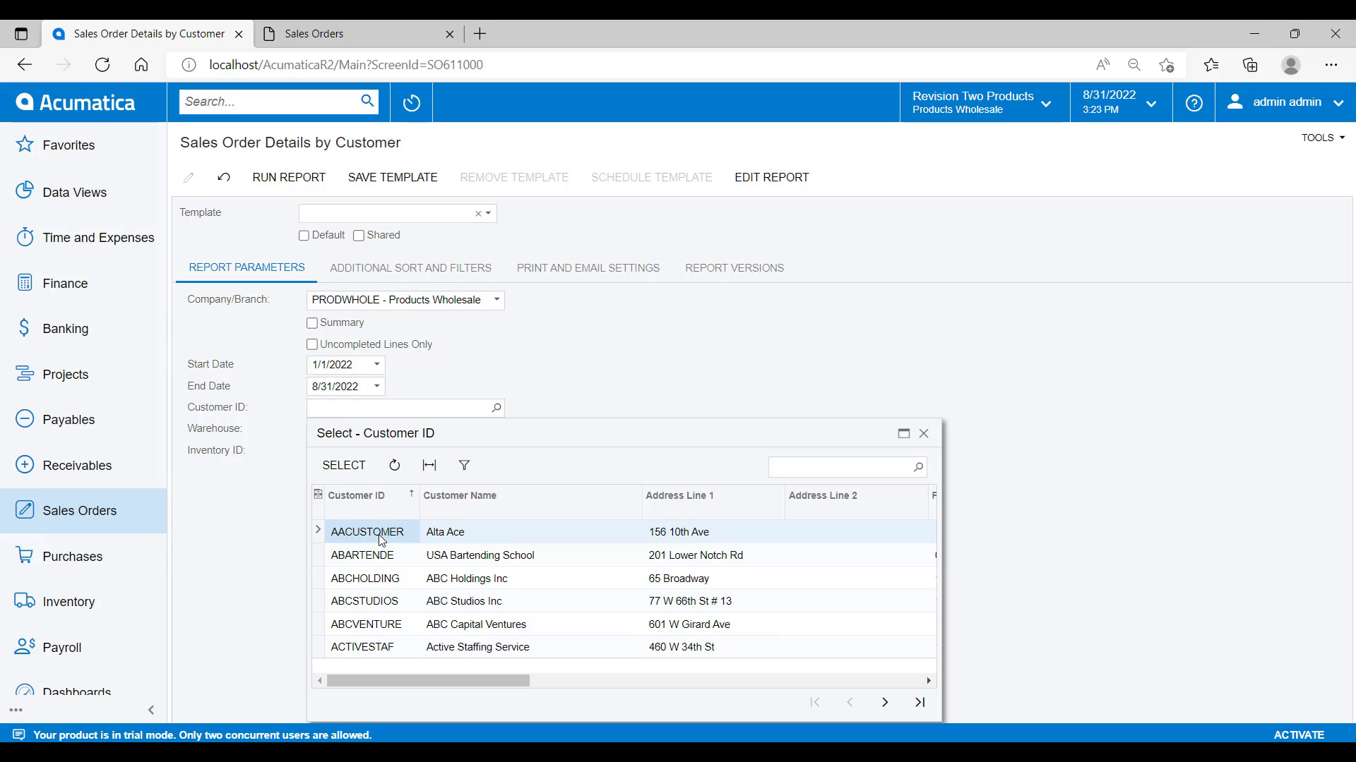
double_click(381, 535)
left_click(496, 429)
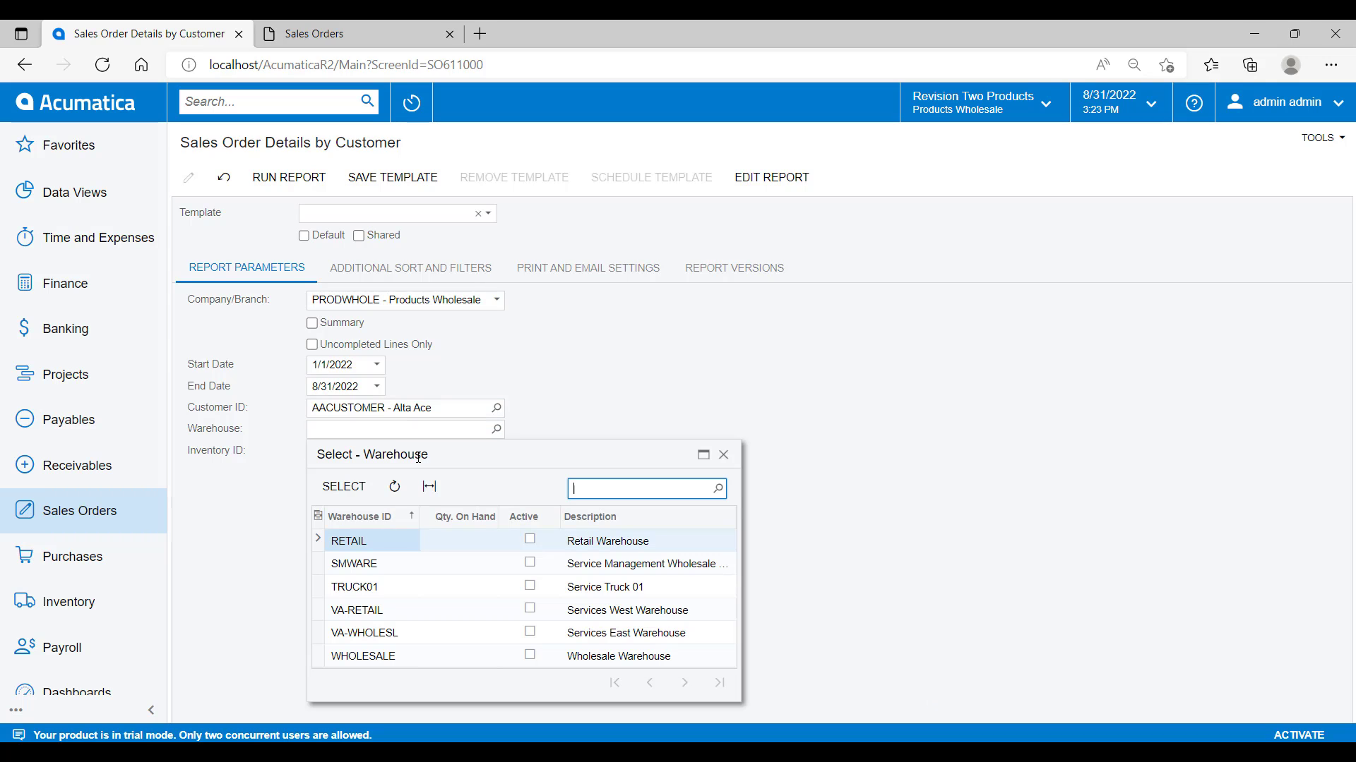
double_click(379, 656)
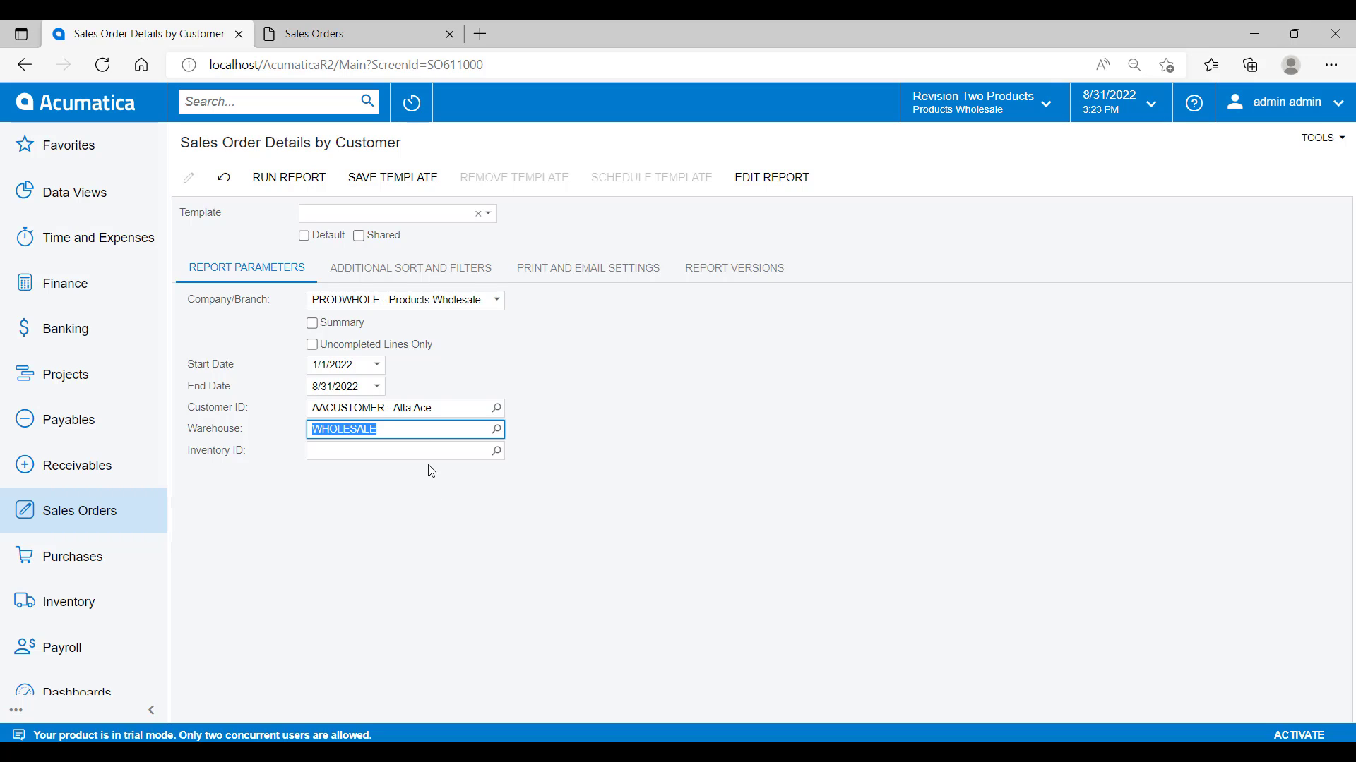
- Save the current report parameters as the template 'Alta Ace Sales from Wholesale'
left_click(399, 186)
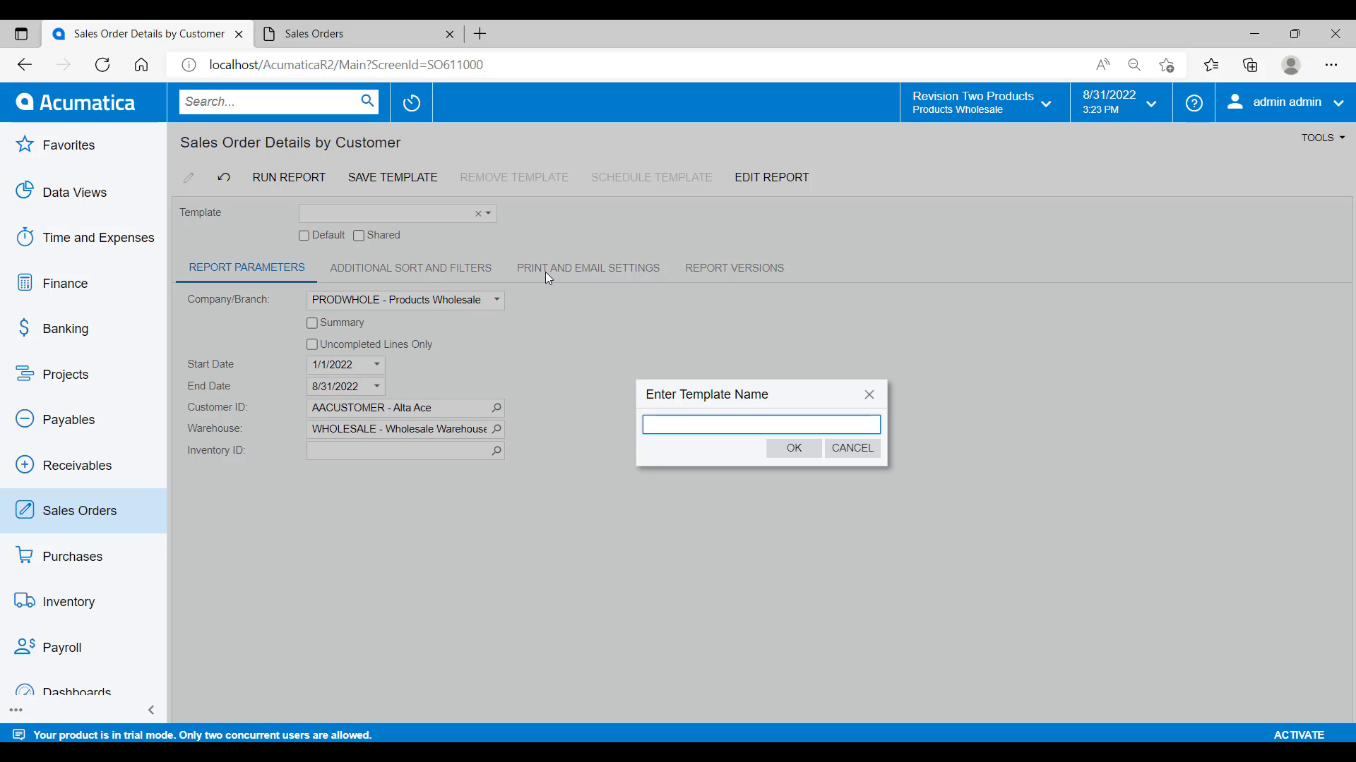
type("Alta Ace Sales from Wholesale")
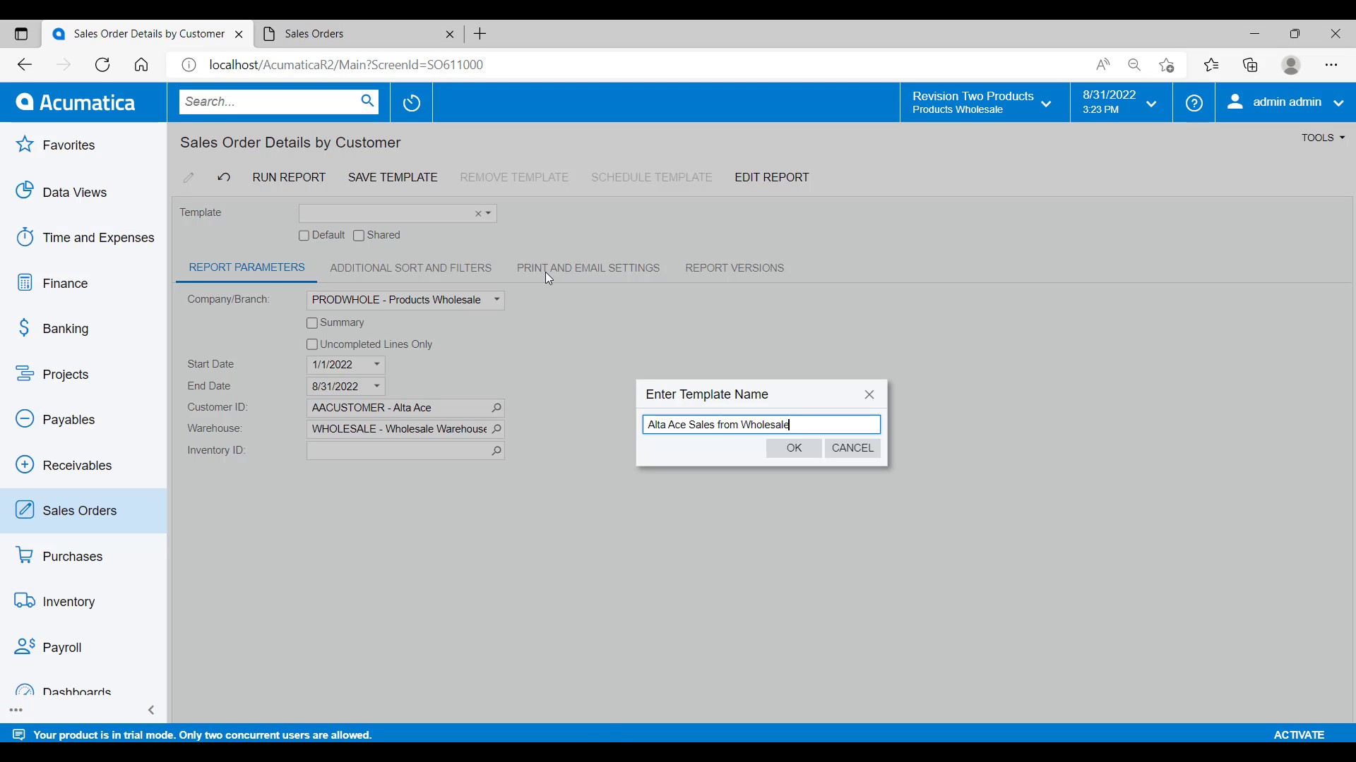
left_click(802, 460)
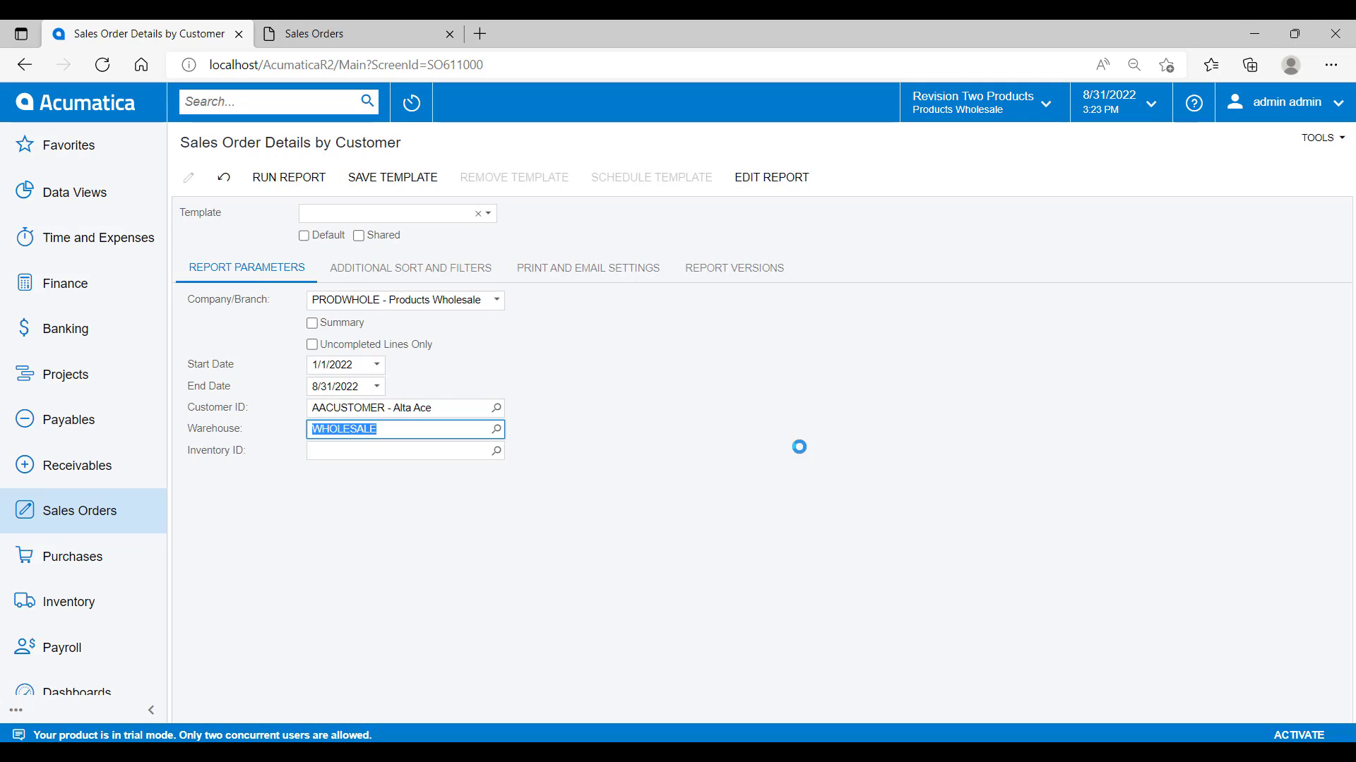
- Reload the 'Alta Ace Sales from Wholesale' template and run the report showing Alta Ace's 500.00 USD order
left_click(479, 214)
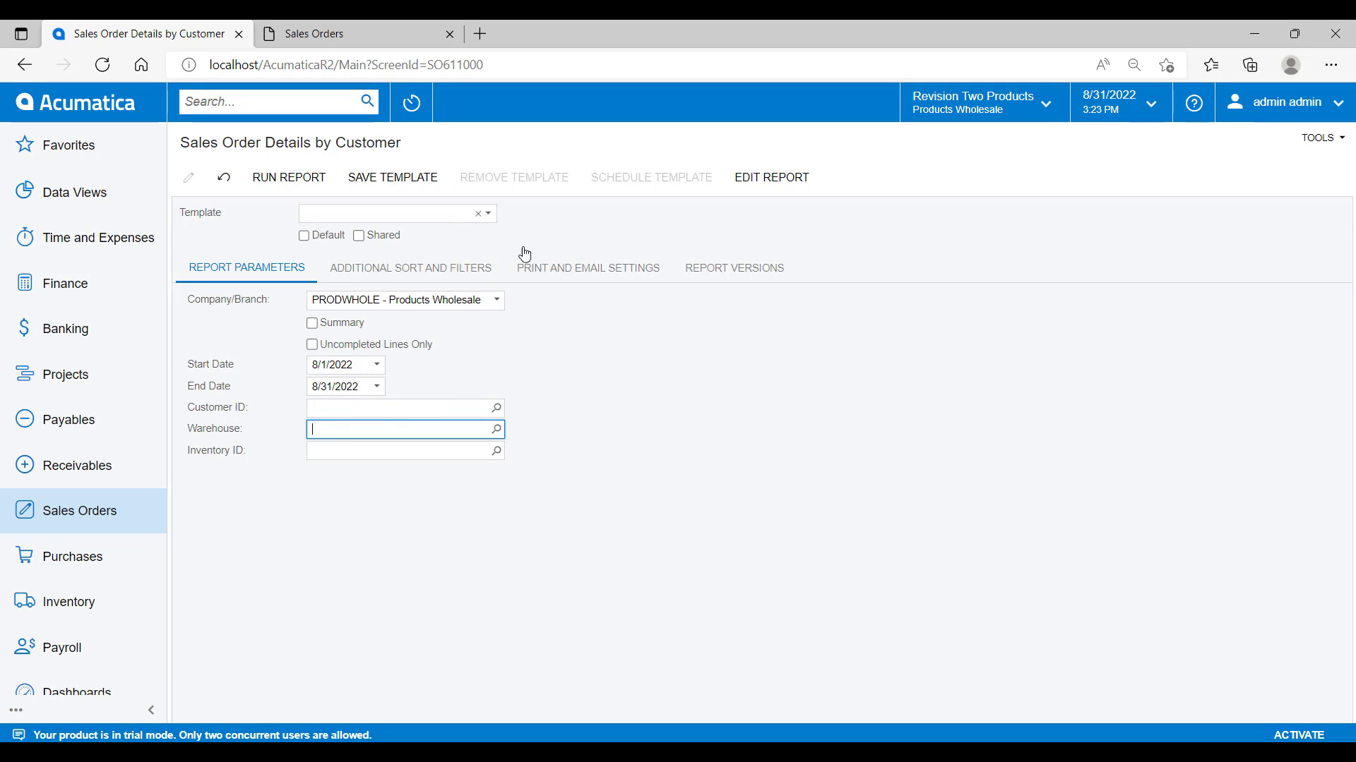
left_click(488, 214)
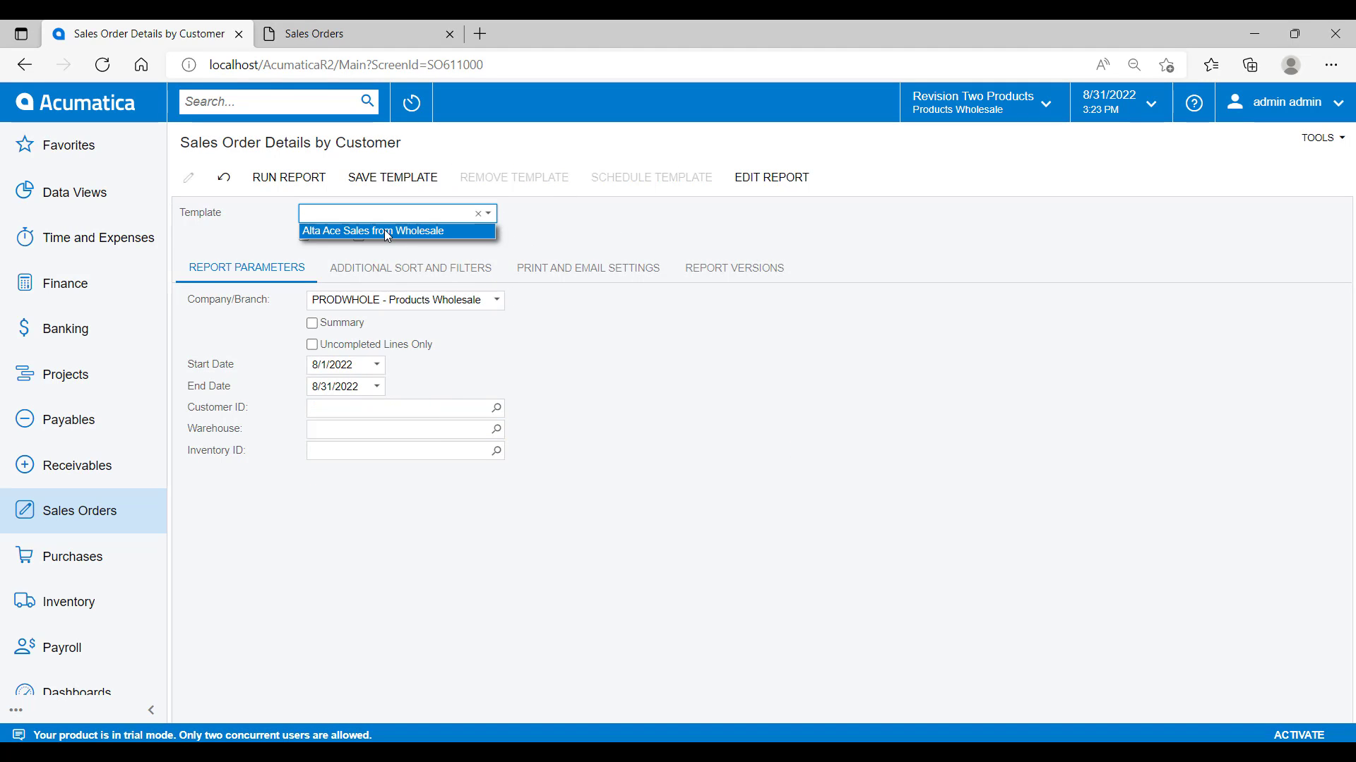
left_click(384, 231)
left_click(327, 182)
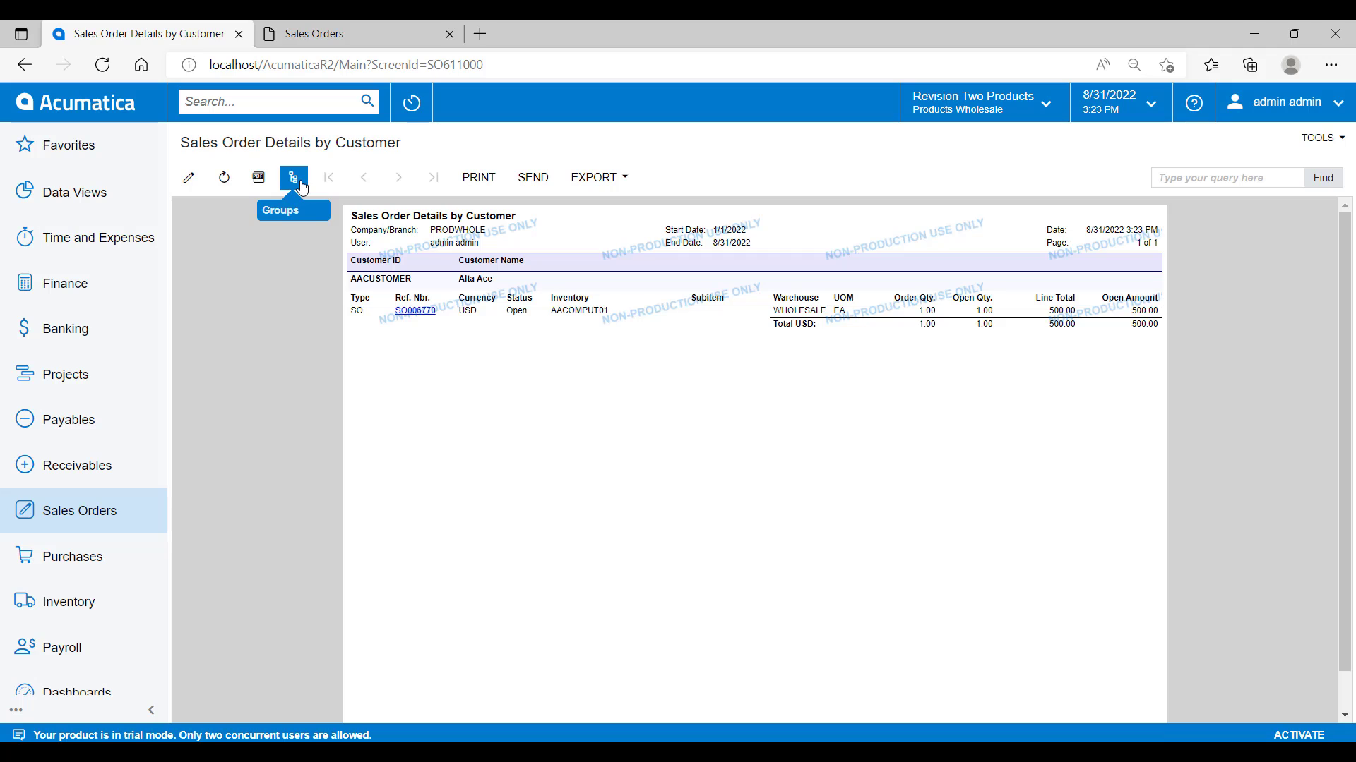
left_click(88, 516)
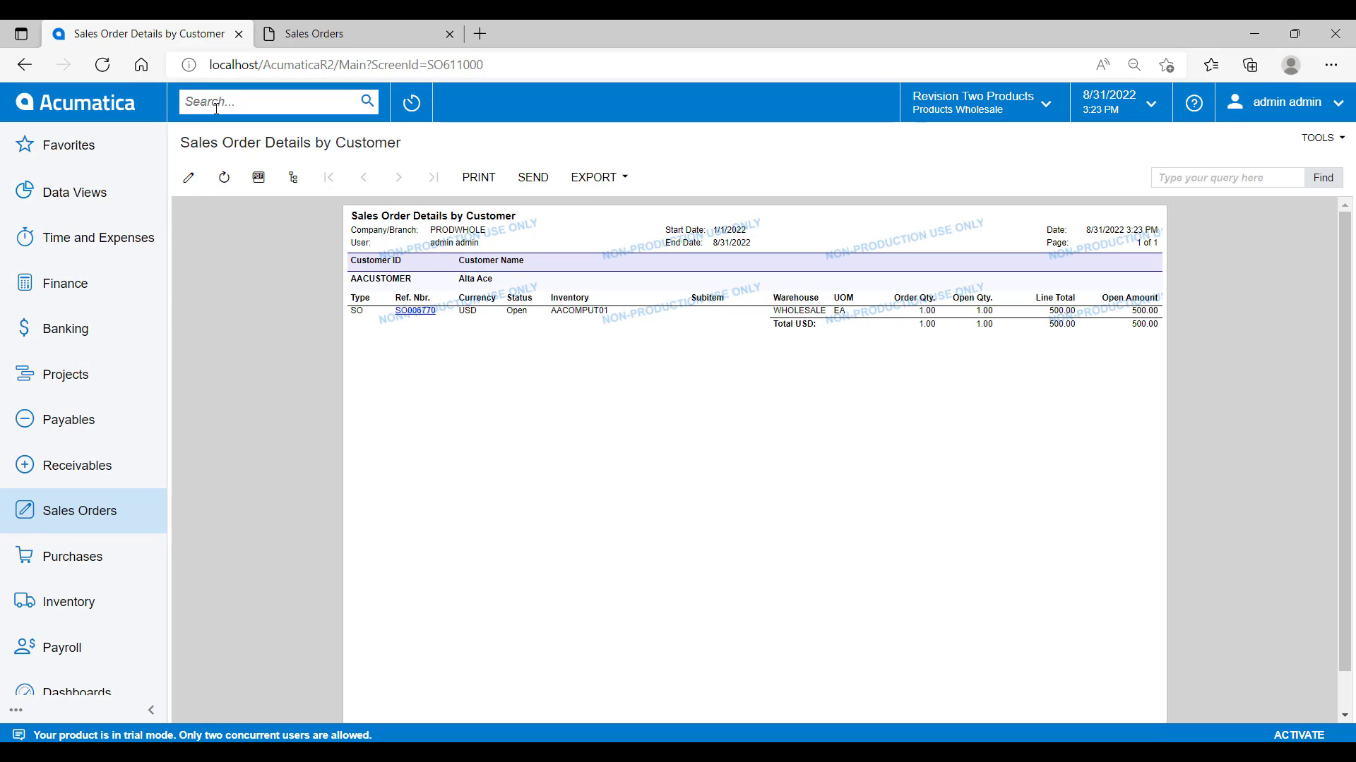
- Find and open the Generic Inquiry screen by searching 'generic'
type("generic")
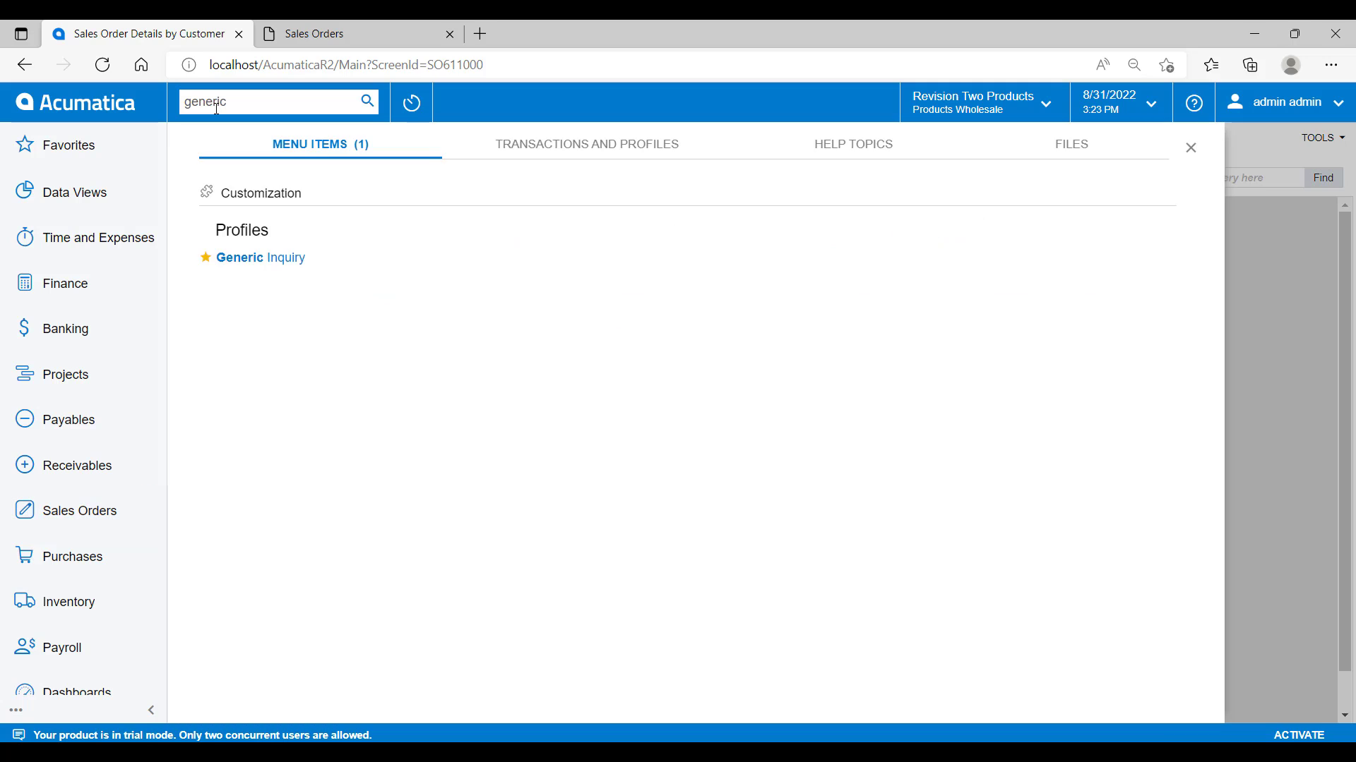
left_click(279, 156)
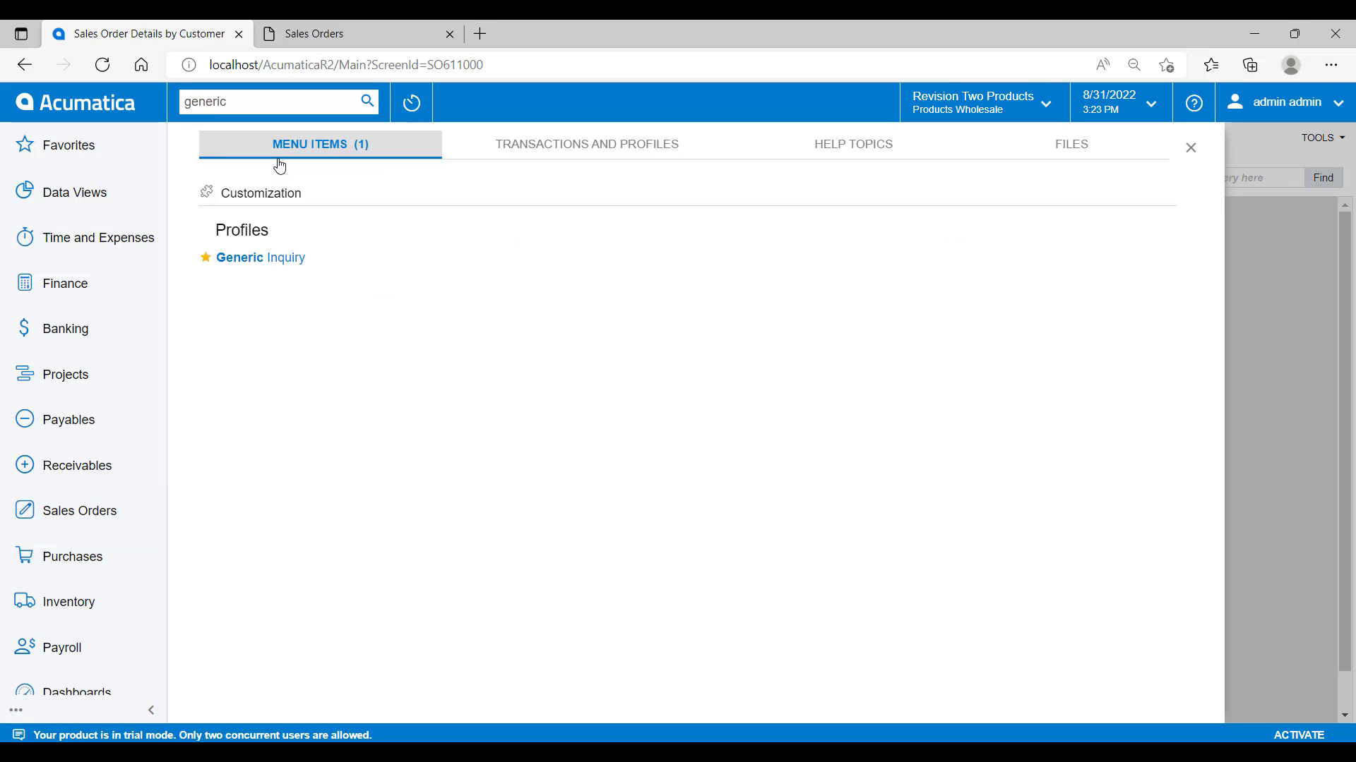
left_click(286, 268)
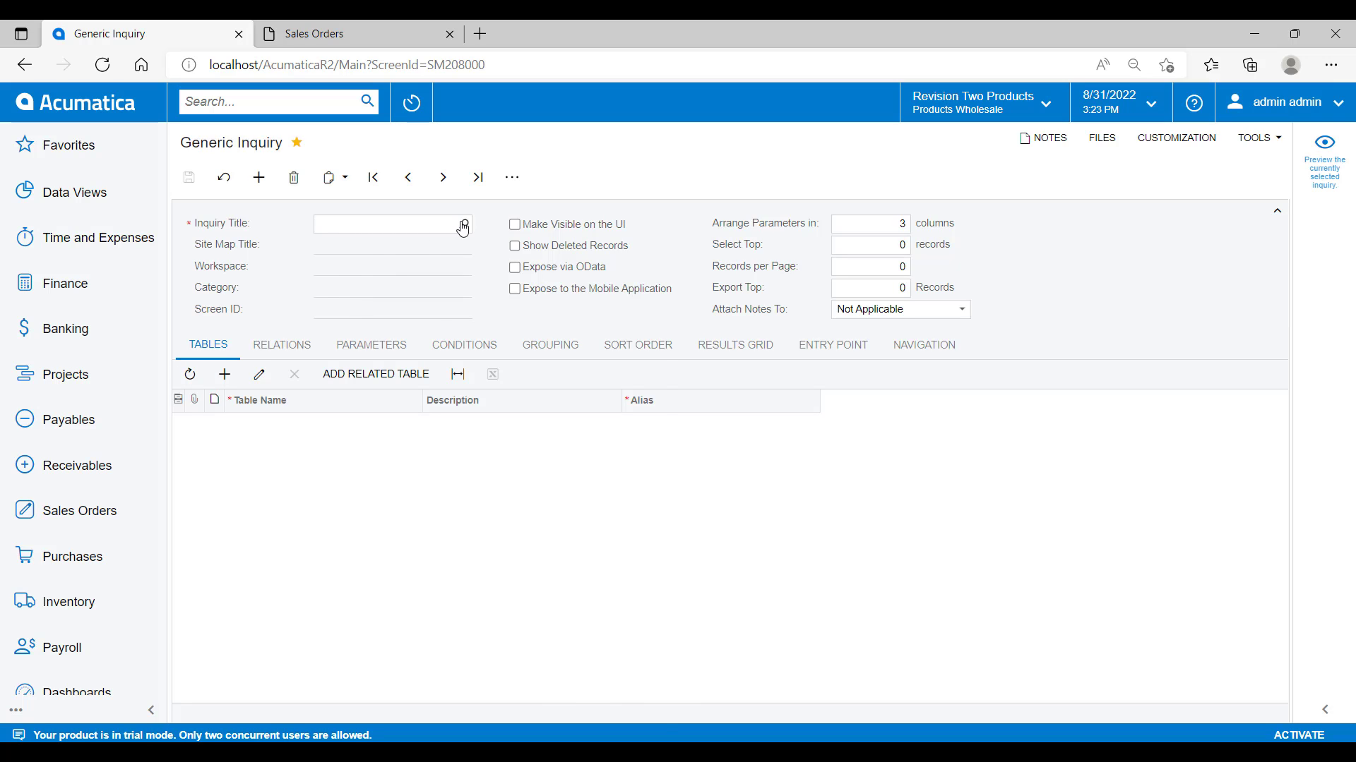
- Load the InvoicedItems inquiry and view its 3061 result records in a new tab
left_click(463, 226)
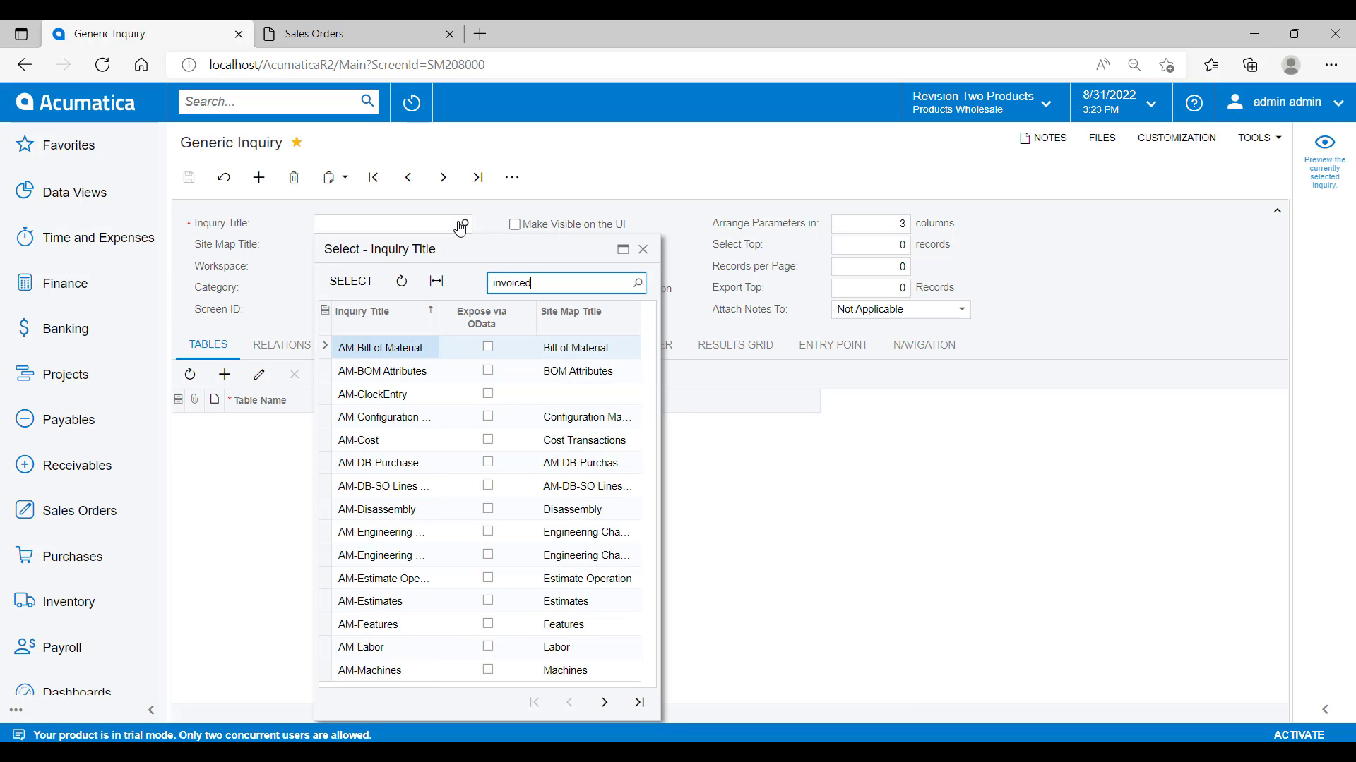
key("Return")
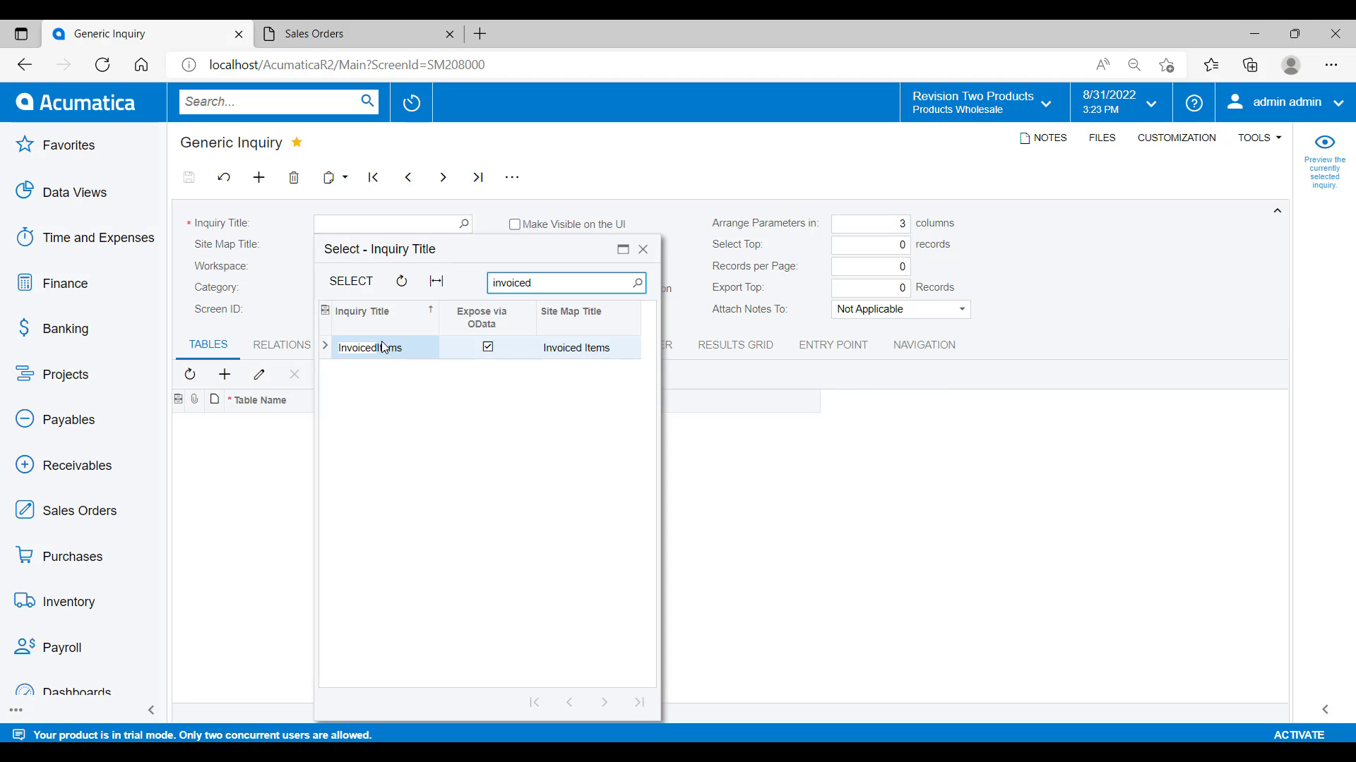
double_click(386, 348)
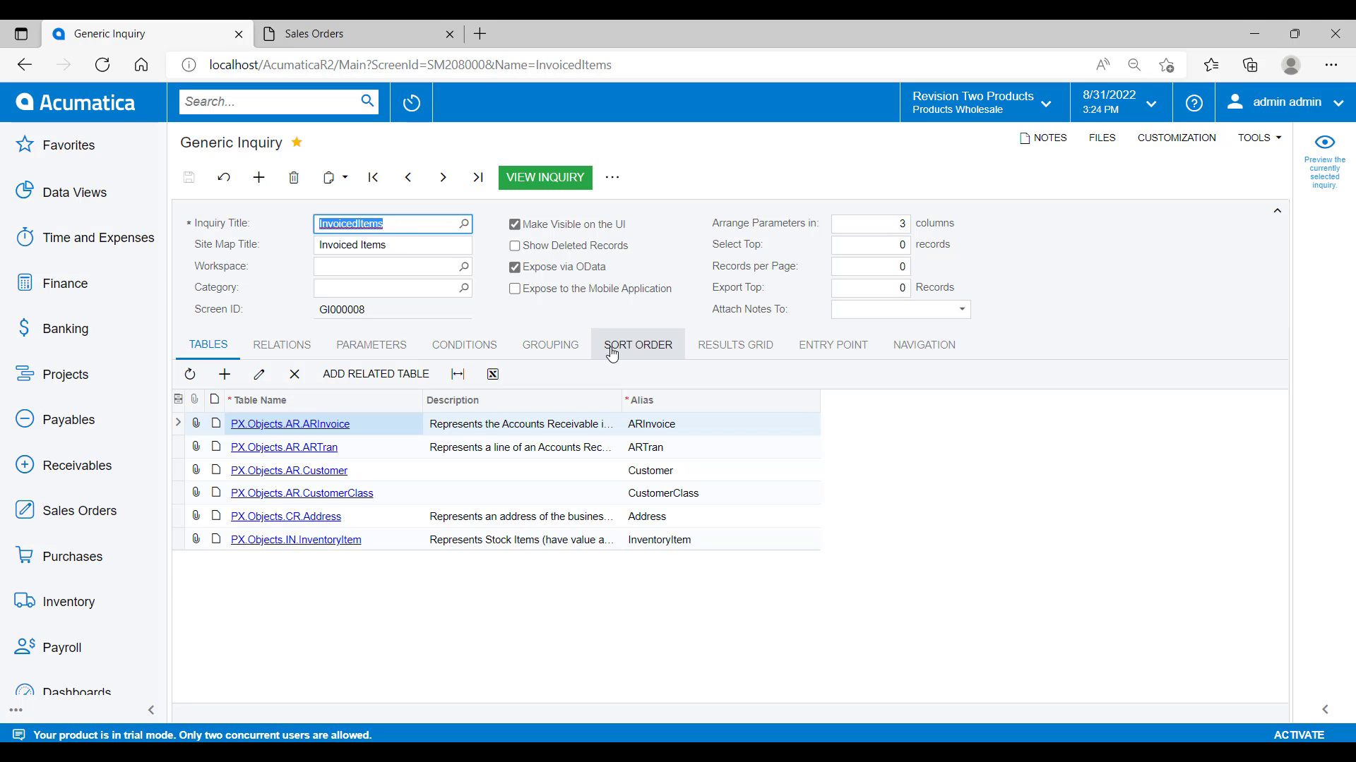
left_click(738, 346)
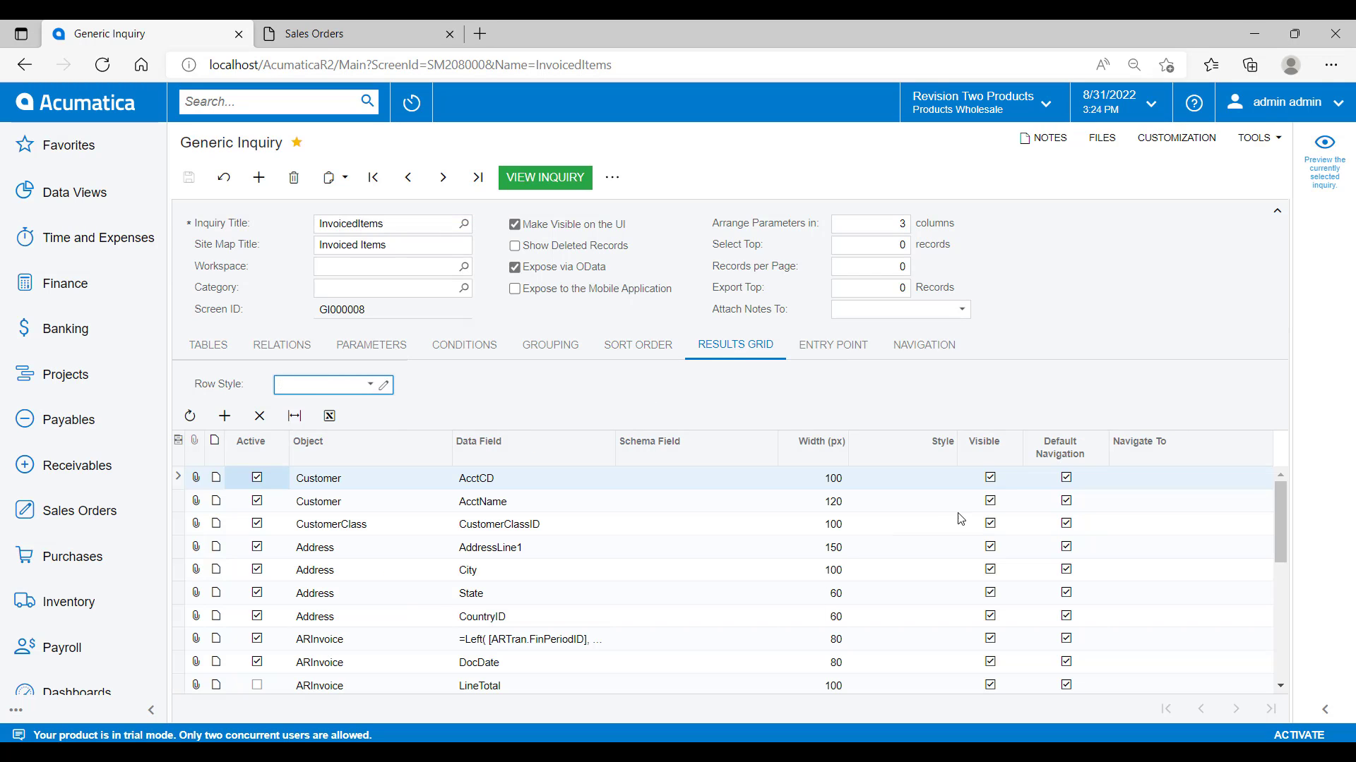
left_click(553, 179)
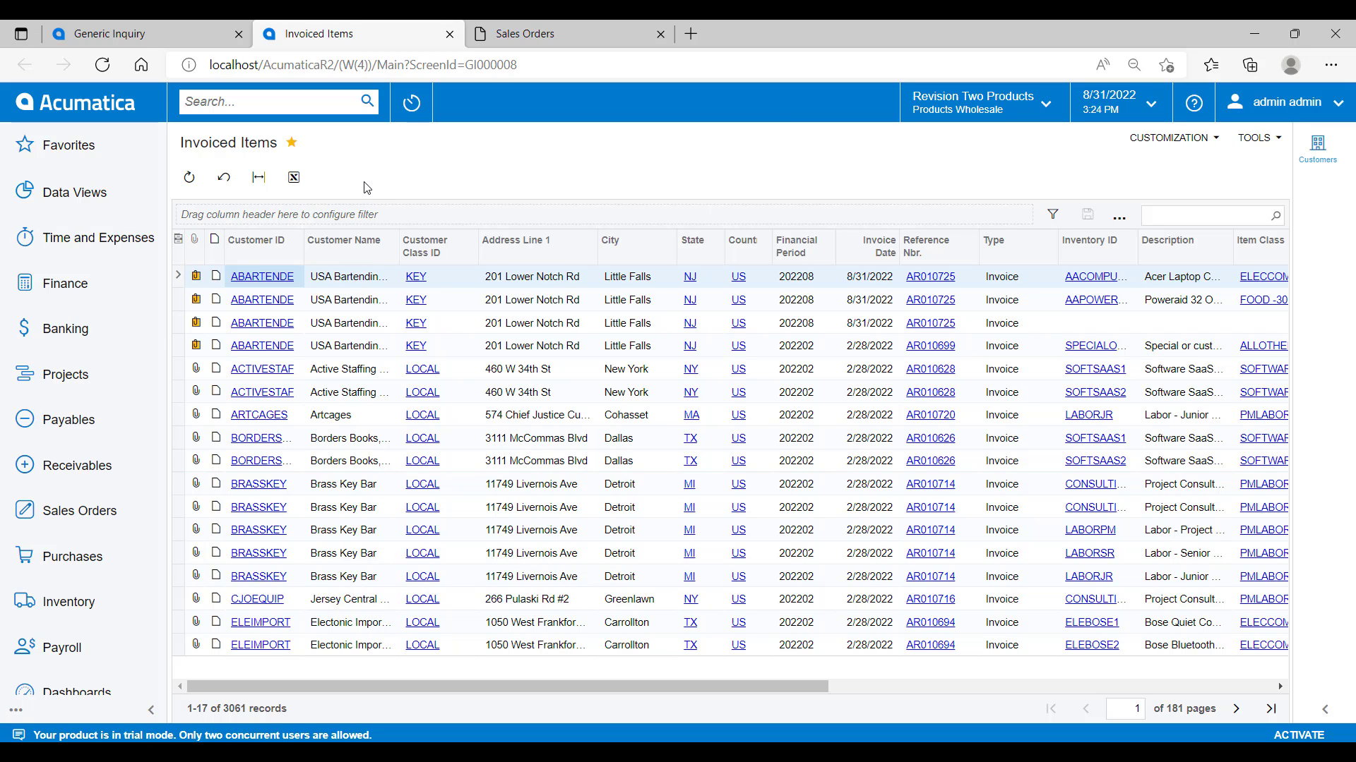
- Sort the Invoiced Items grid by Customer ID in ascending order
left_click(296, 255)
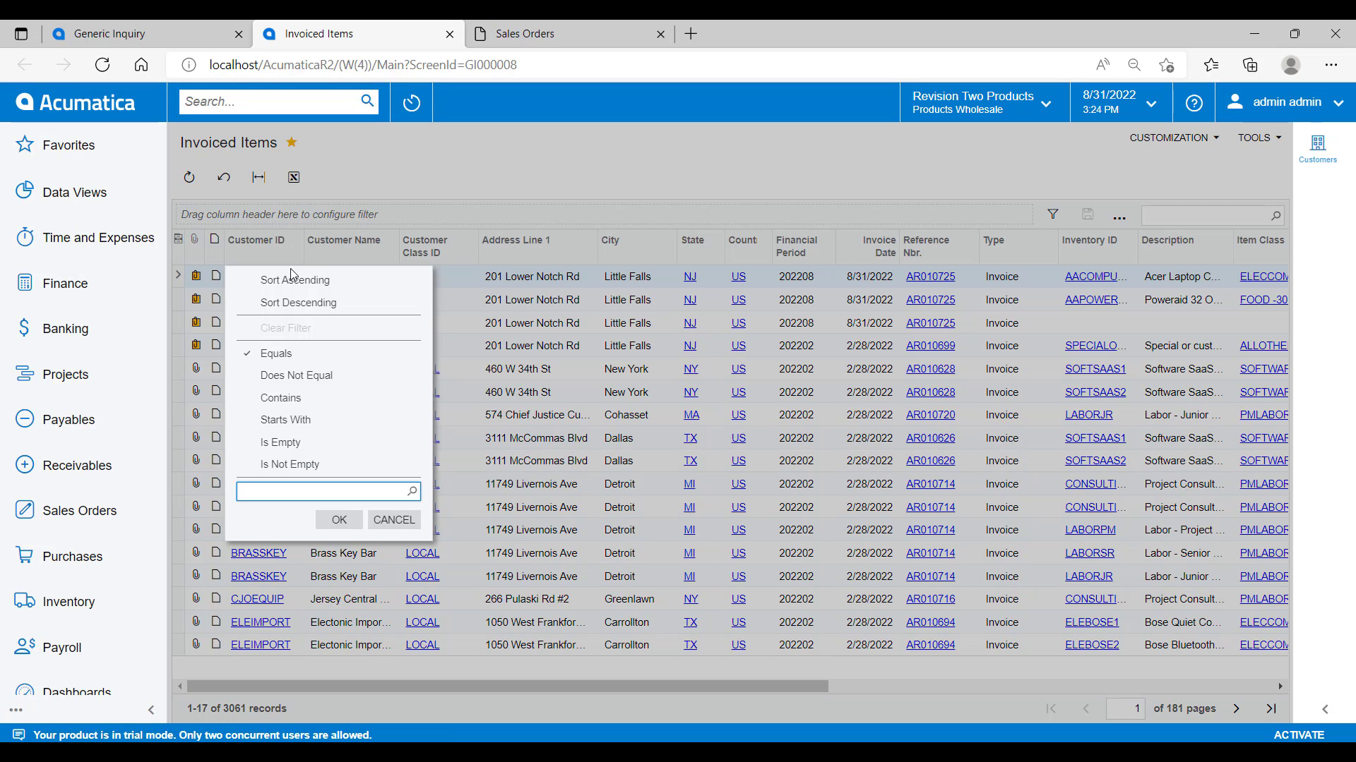
left_click(292, 280)
left_click(298, 255)
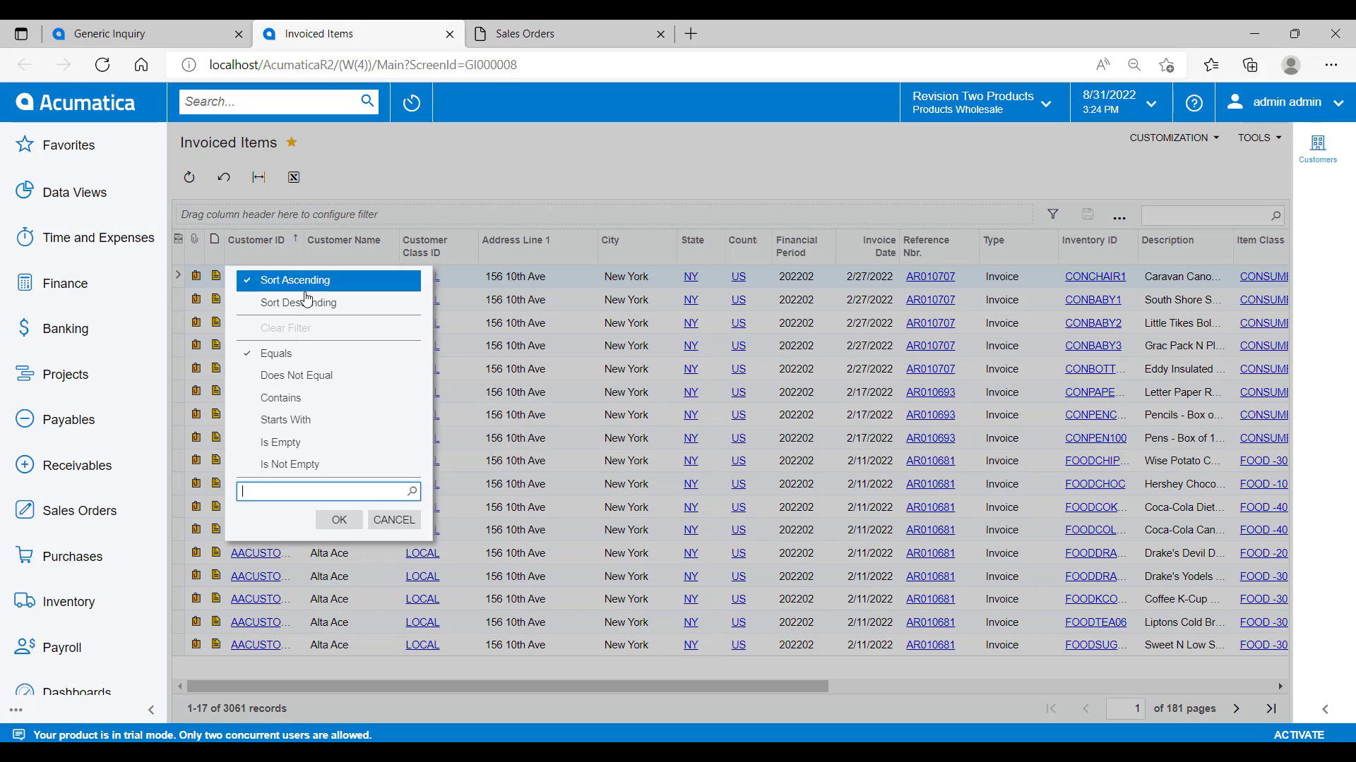
left_click(306, 304)
left_click(289, 249)
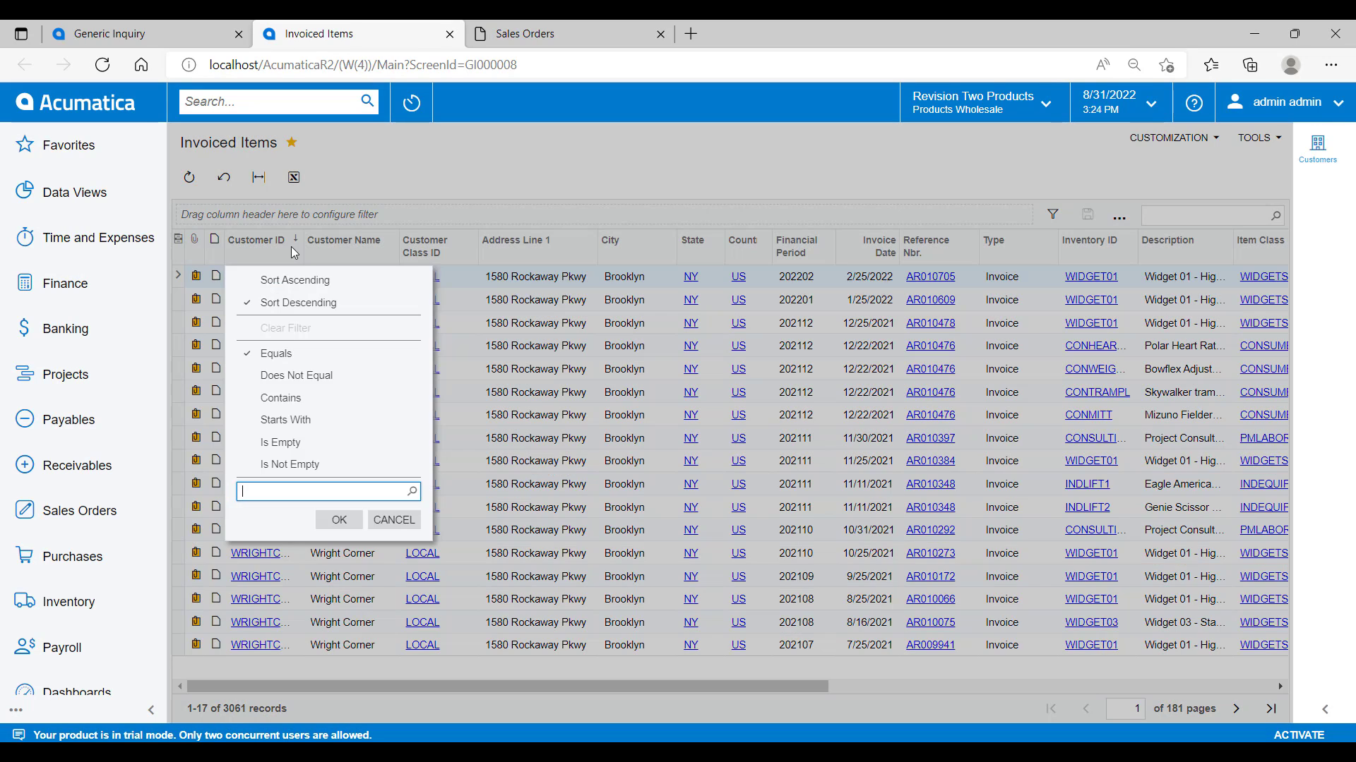
left_click(293, 276)
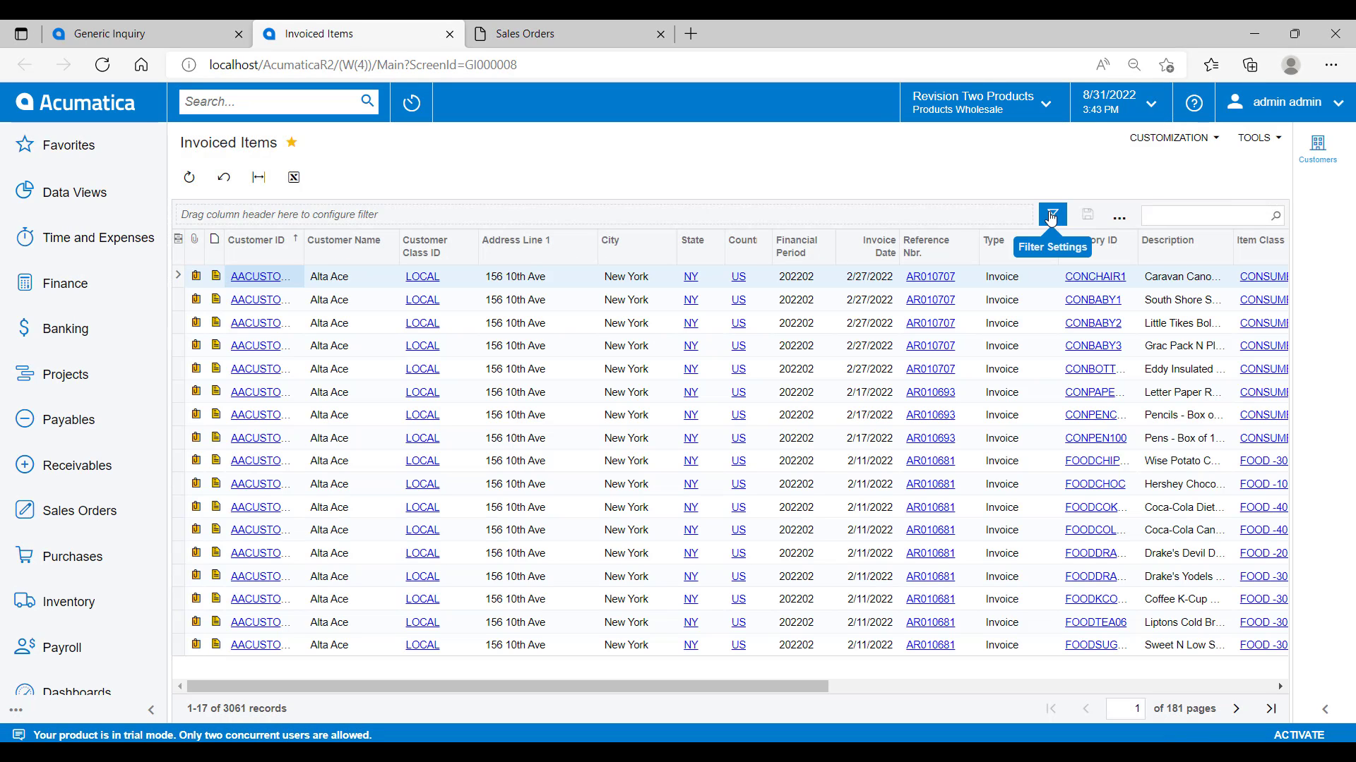
- Add a filter condition: Customer Class ID equals INTL
left_click(1051, 216)
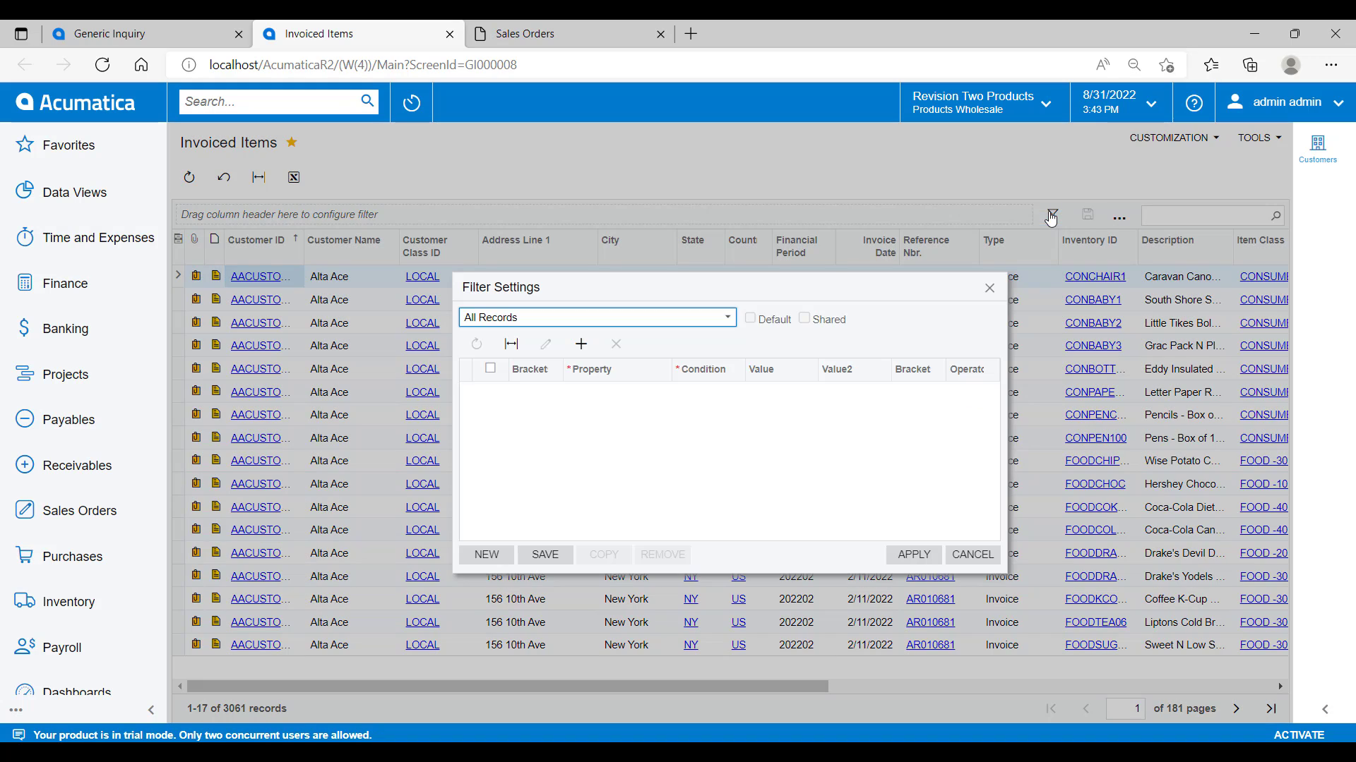
left_click(581, 343)
left_click(632, 388)
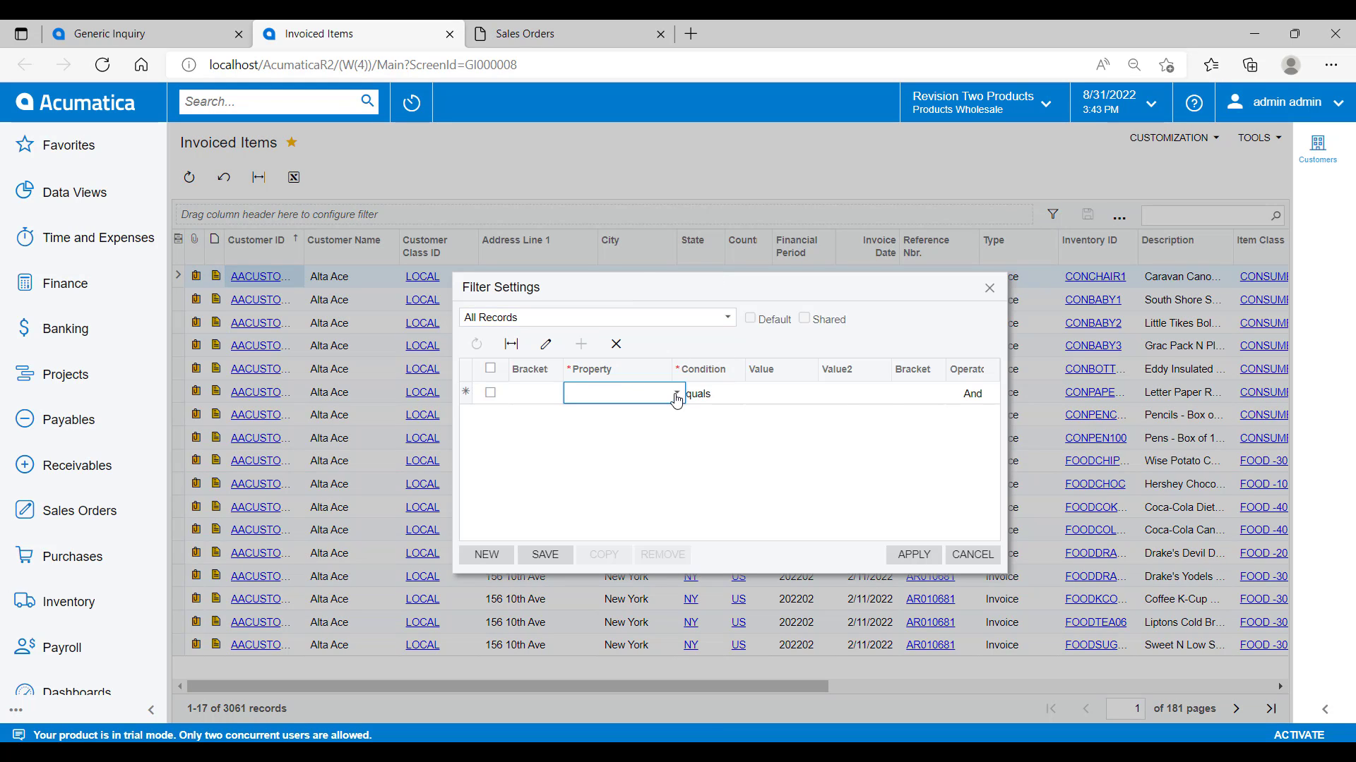
left_click(676, 393)
left_click(664, 470)
left_click(812, 393)
left_click(824, 393)
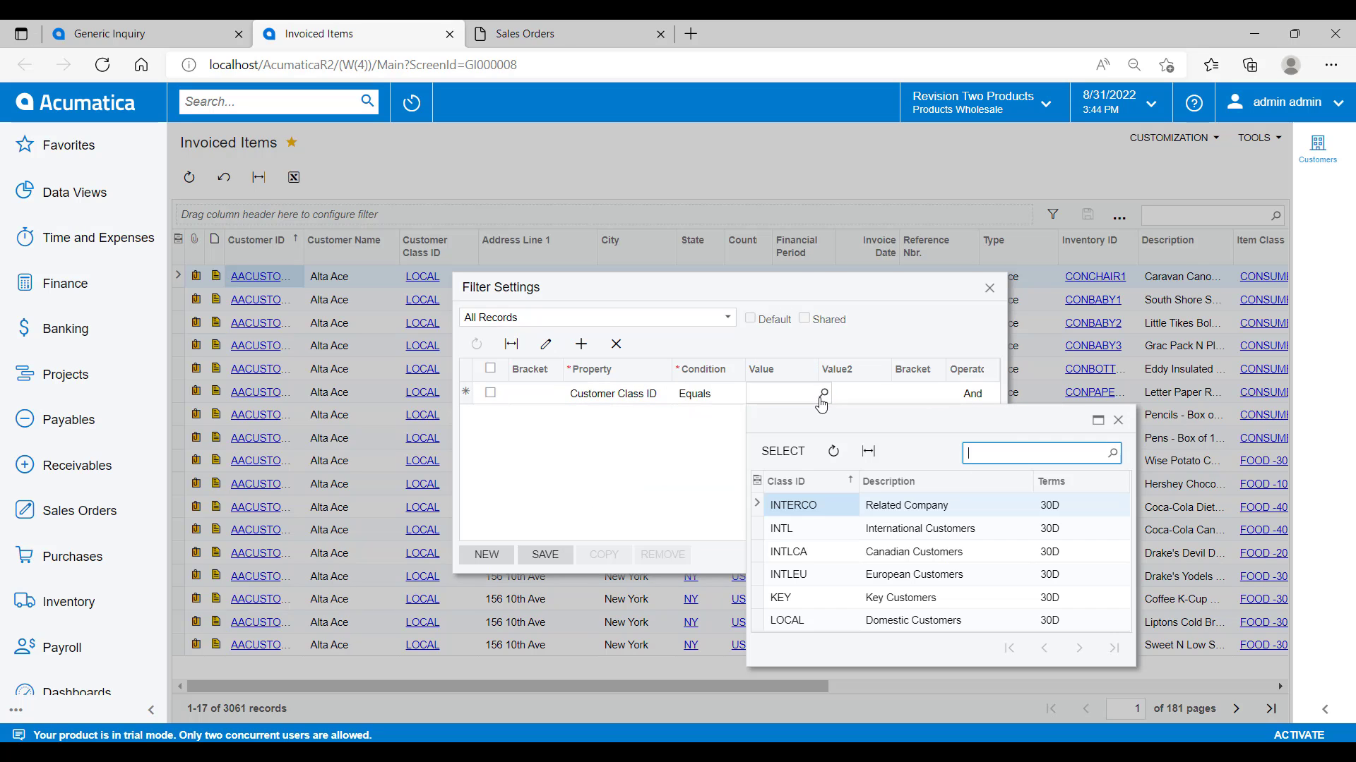
left_click(809, 529)
double_click(809, 530)
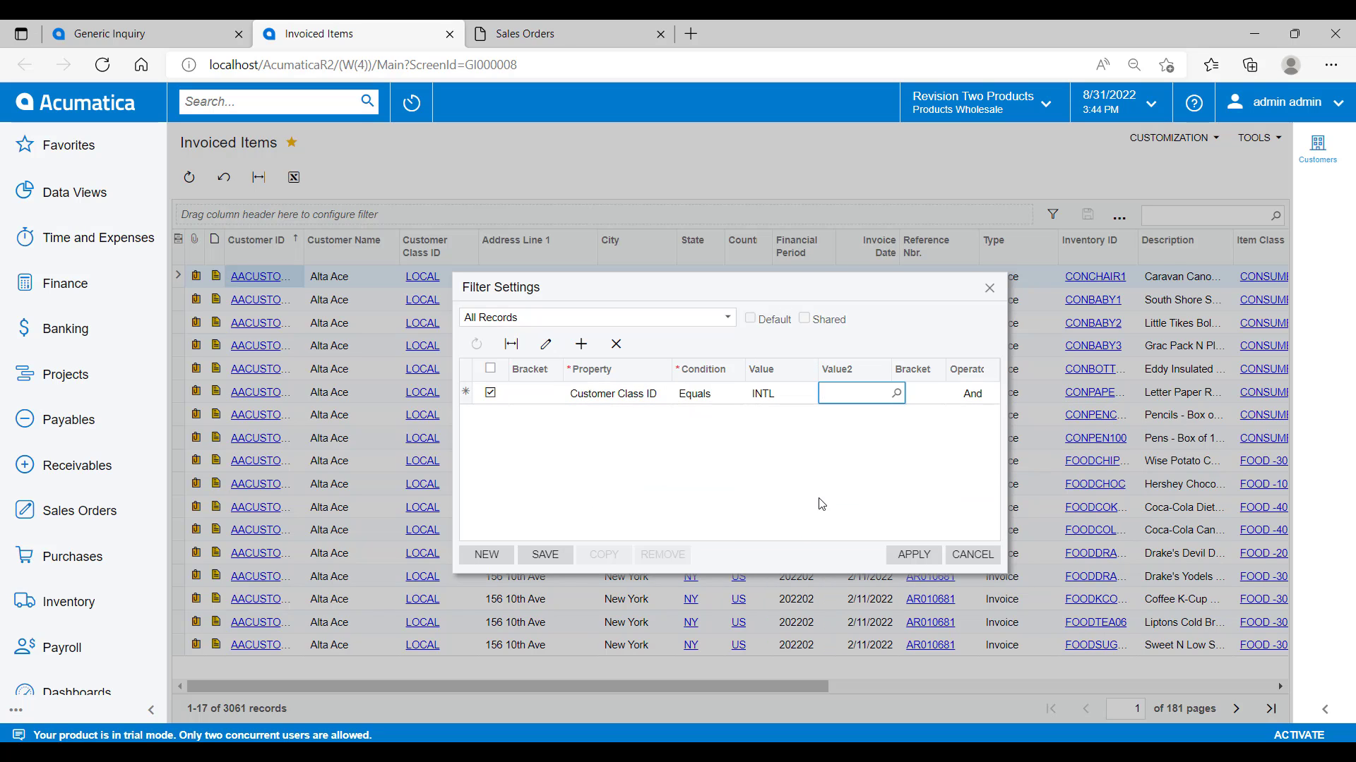
- Save the filter as 'International' and apply it, leaving 34 records
left_click(555, 557)
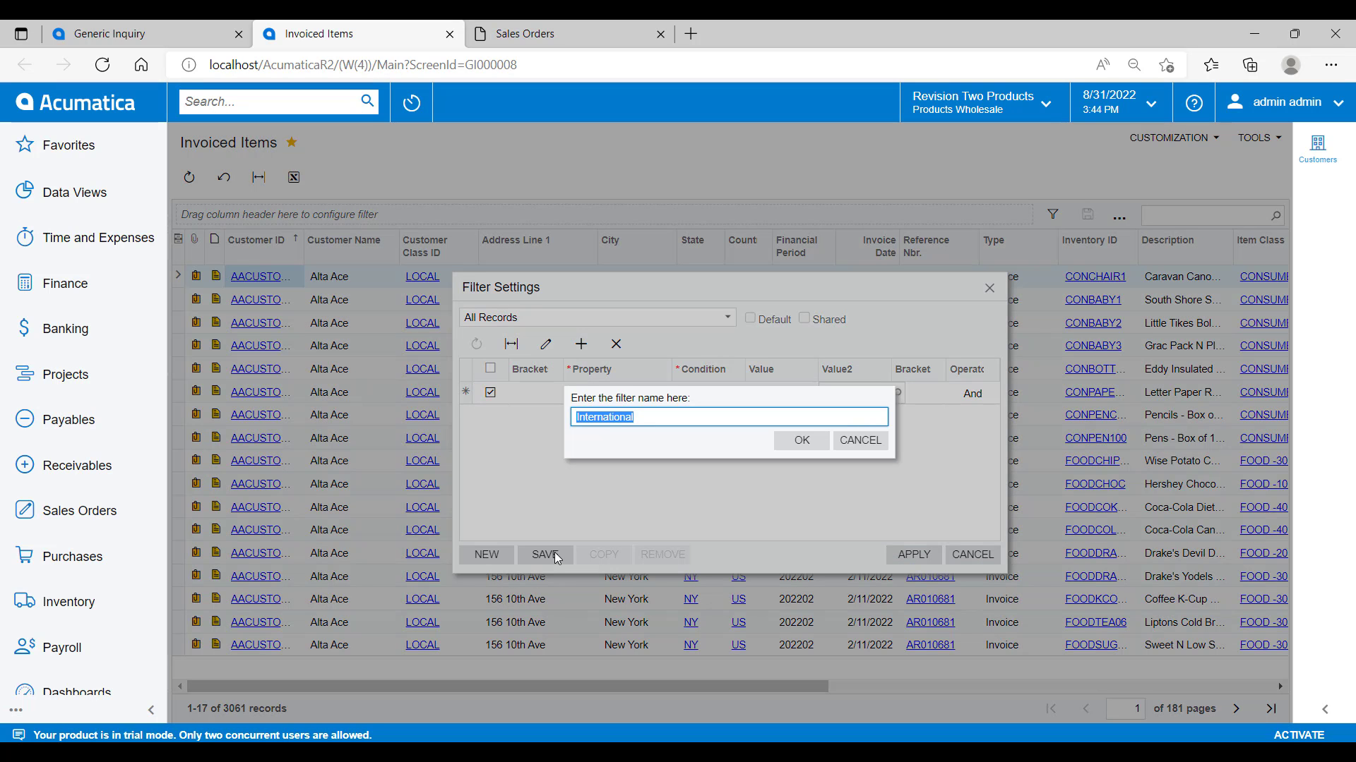
left_click(803, 442)
left_click(915, 555)
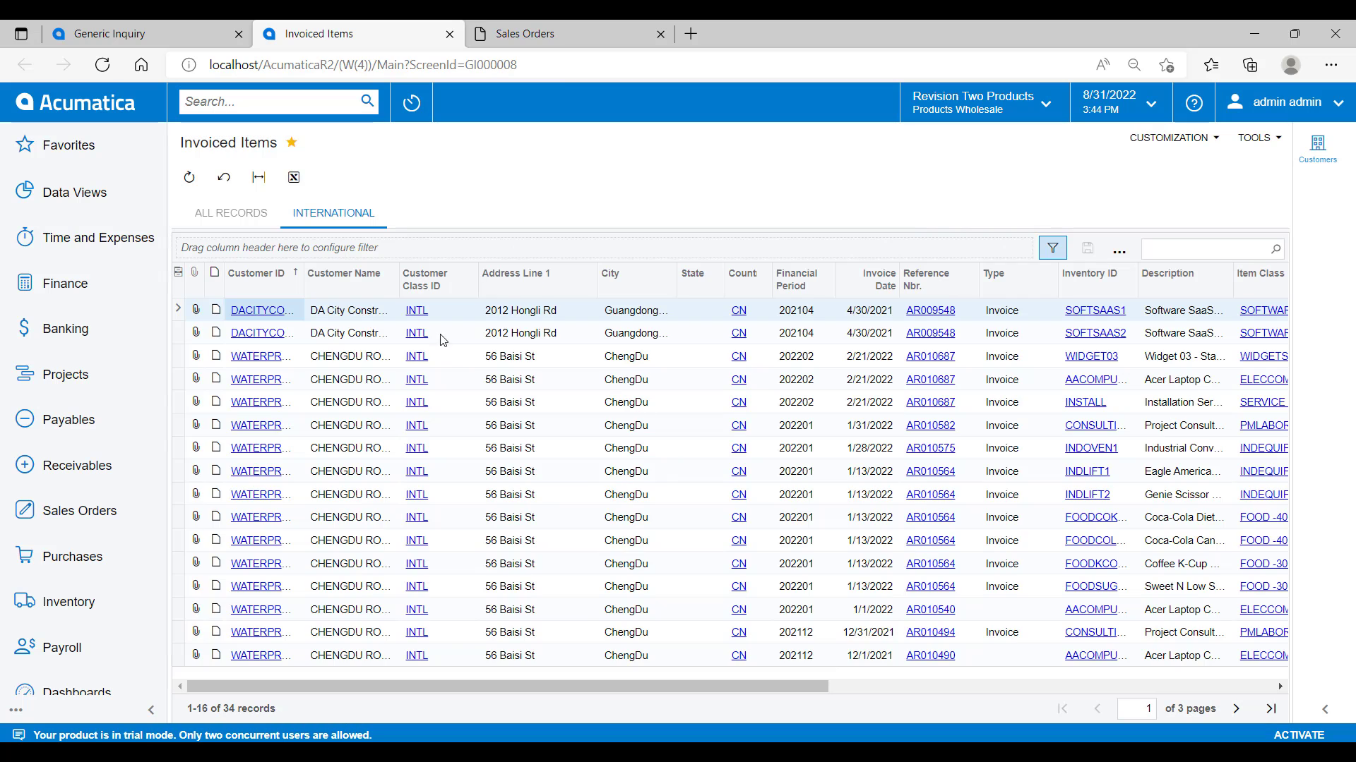
- Compare the All Records and International views, then close the Invoiced Items and Sales Orders tabs
left_click(248, 218)
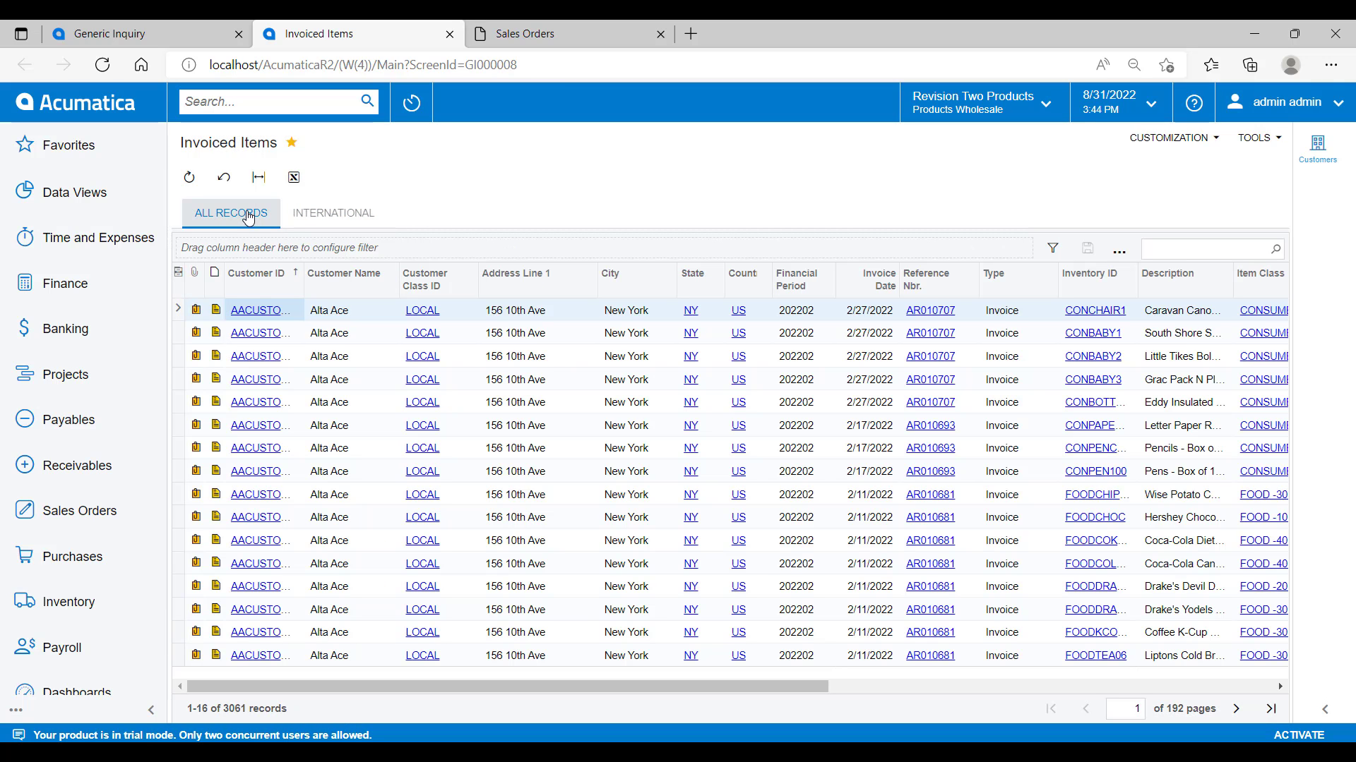
left_click(330, 212)
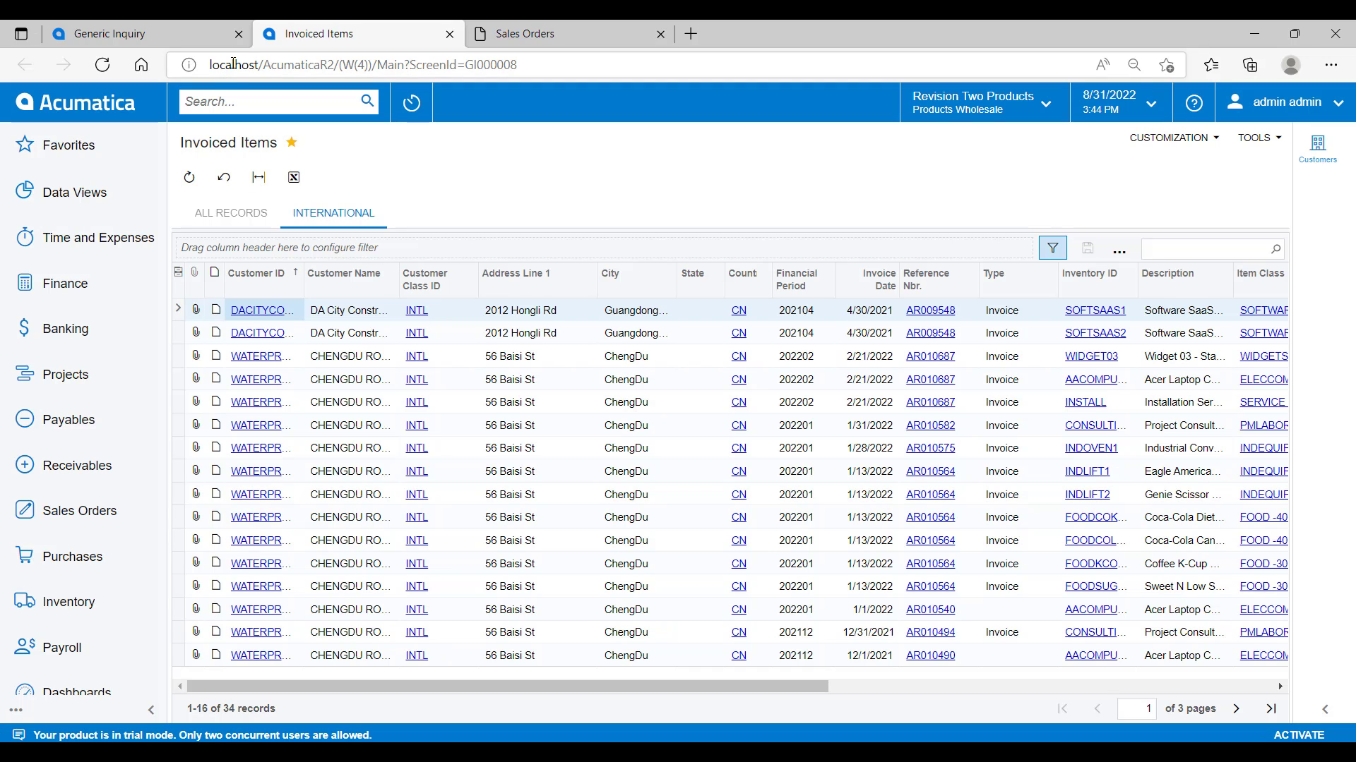
left_click(449, 33)
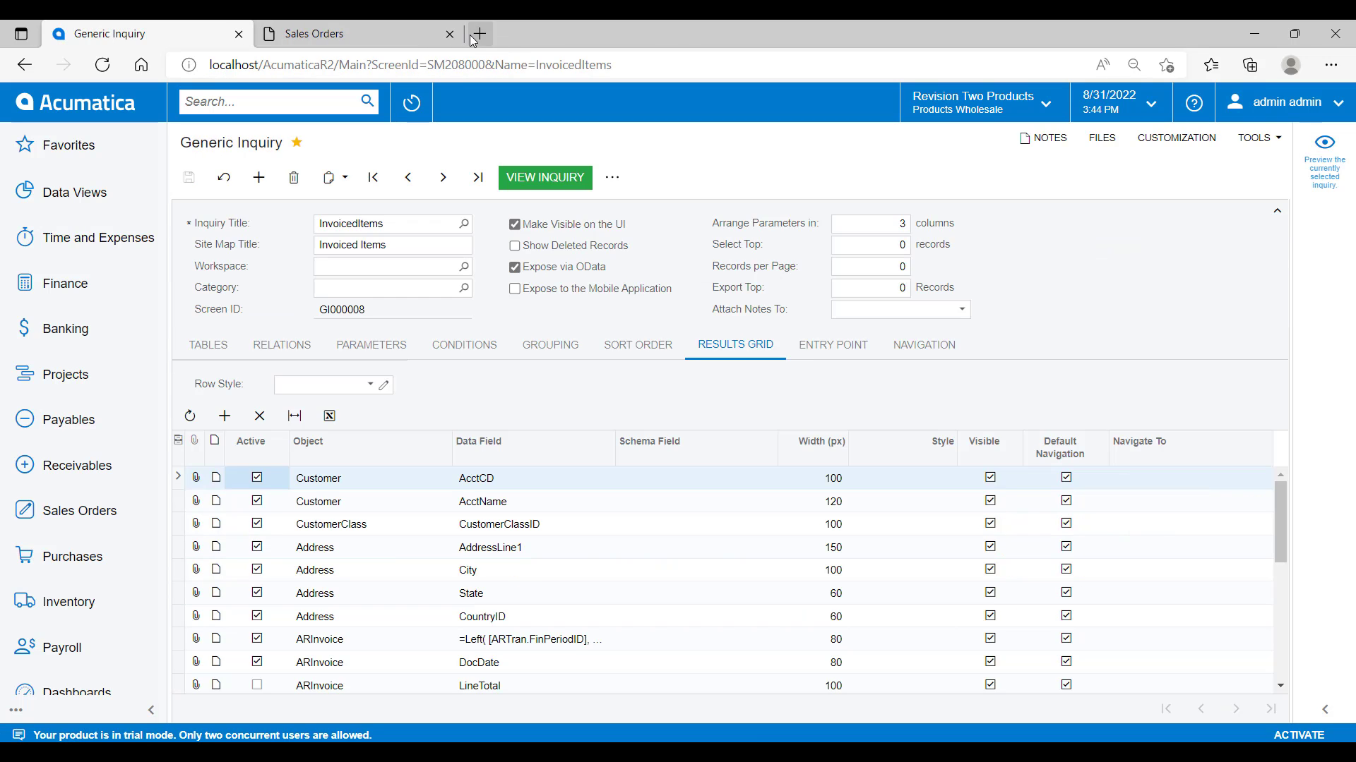
left_click(449, 34)
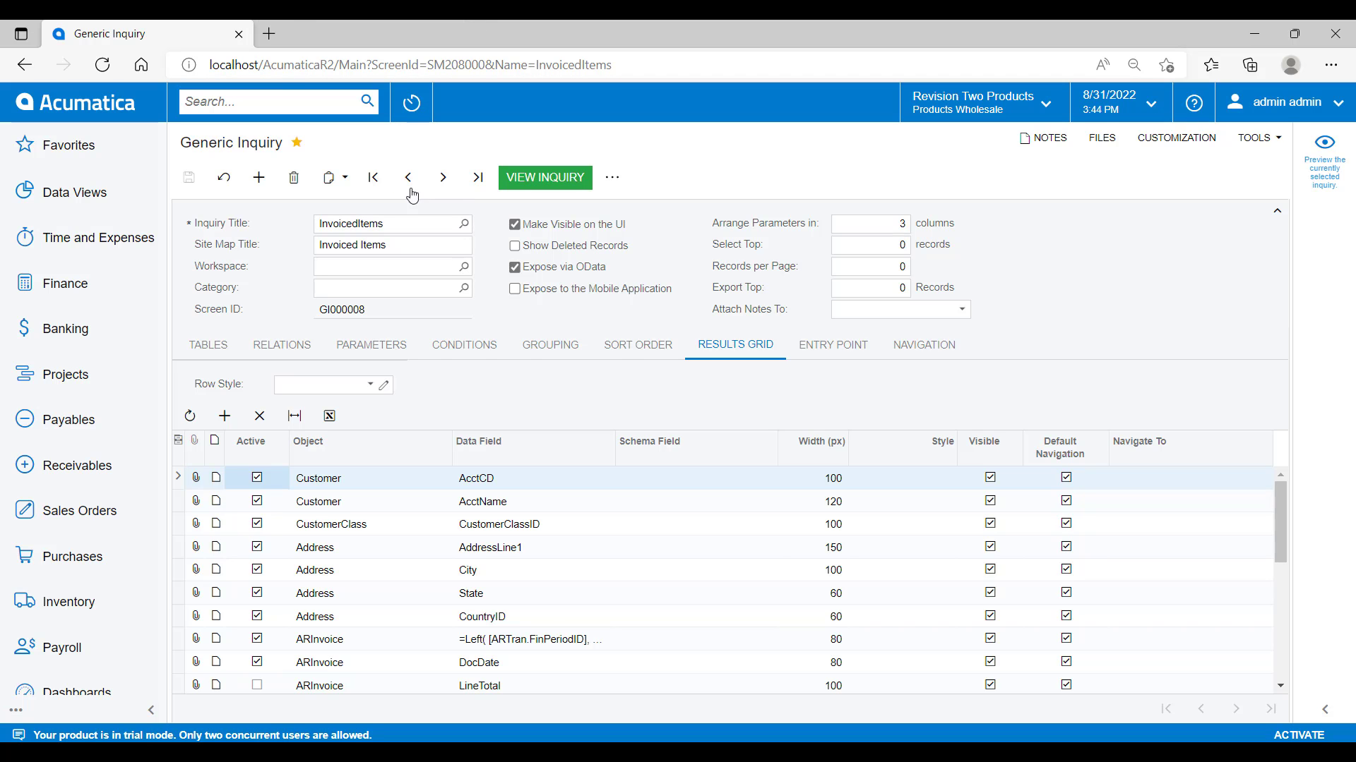
- Add Customer Class ID to the Invoiced Items pivot table's Filters and save it
left_click(547, 185)
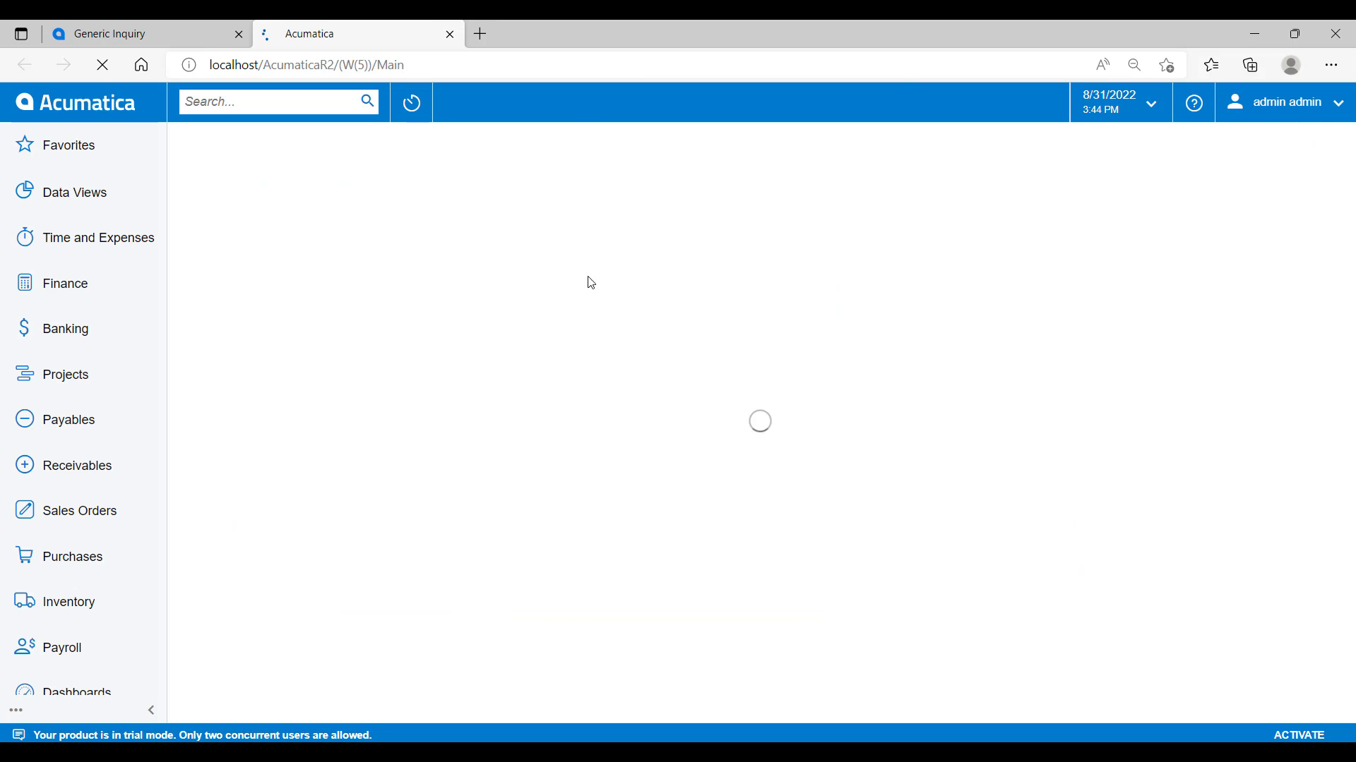
left_click(1168, 137)
left_click(1181, 192)
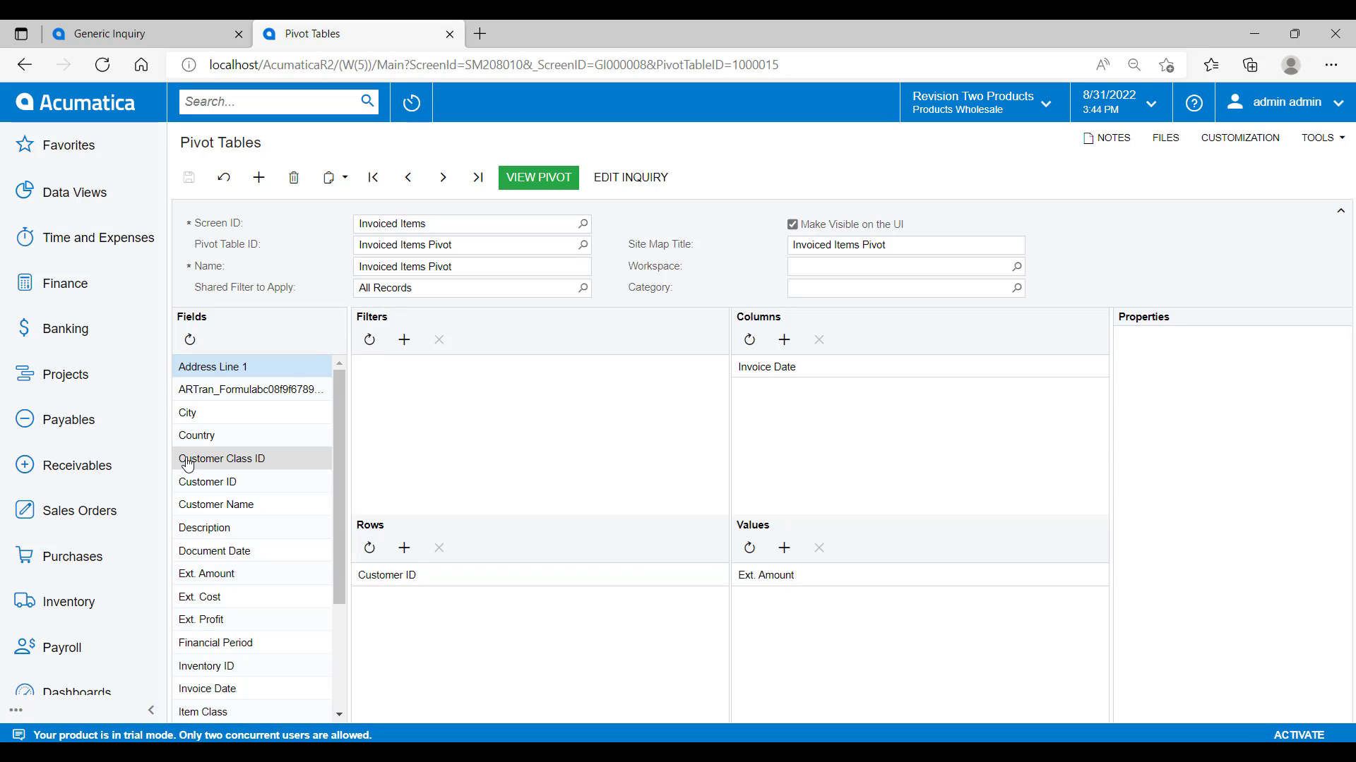
left_click_drag(188, 465, 417, 393)
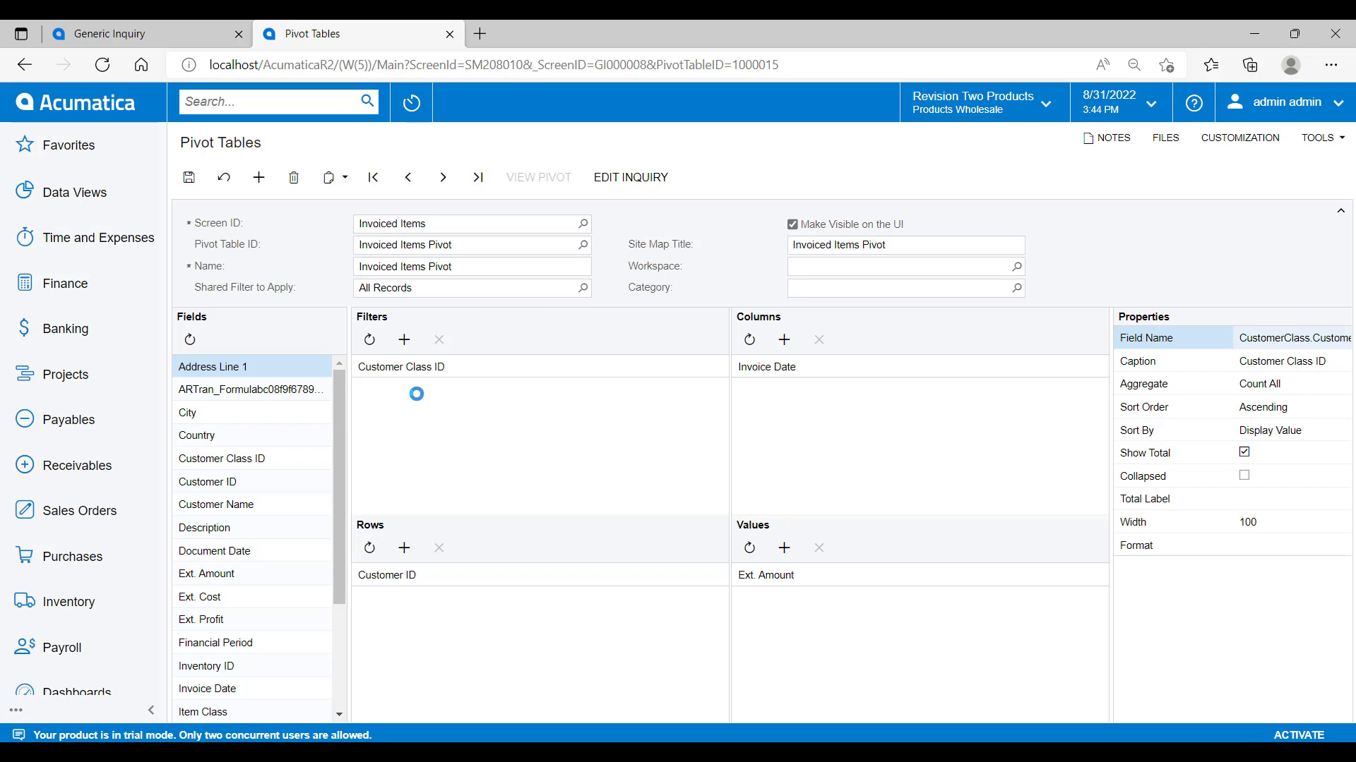
left_click(189, 180)
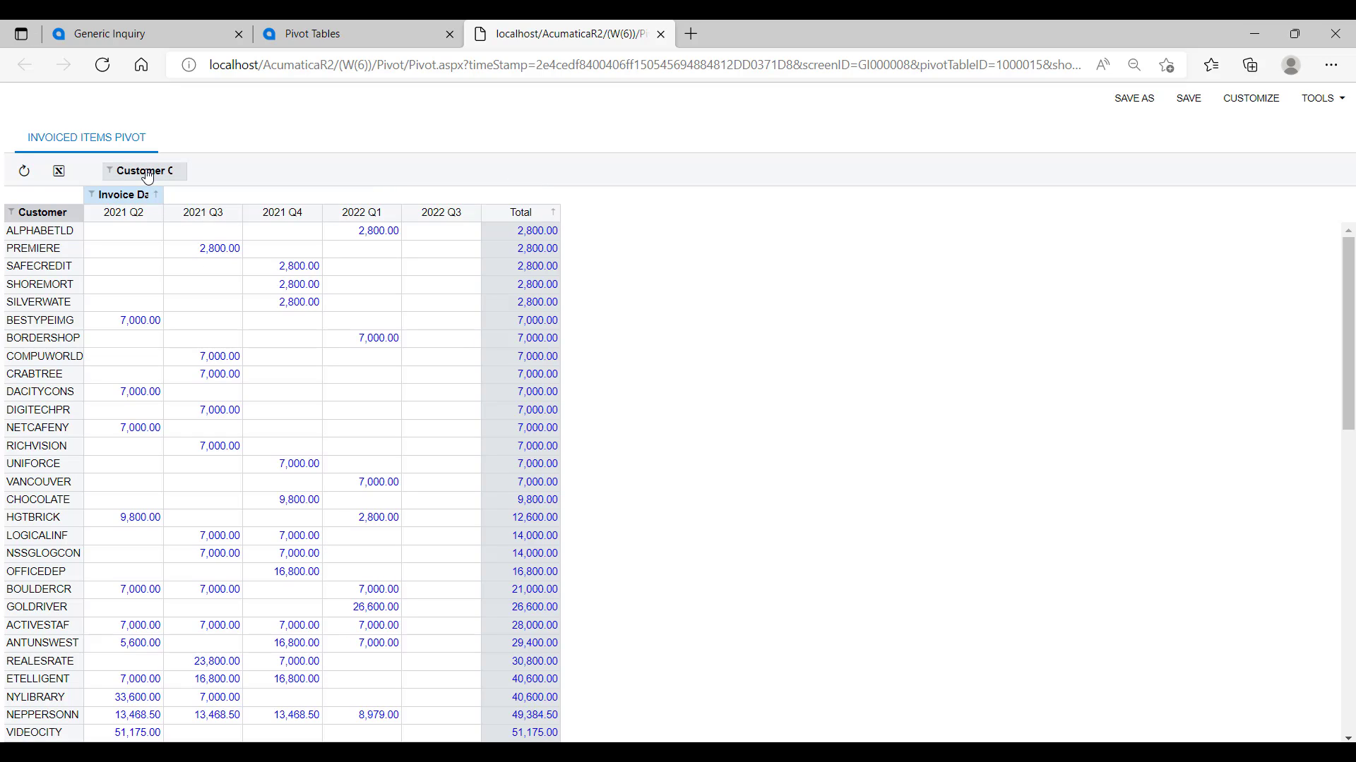
- Restrict the pivot's Customer Class ID filter to LOCAL only
left_click(113, 174)
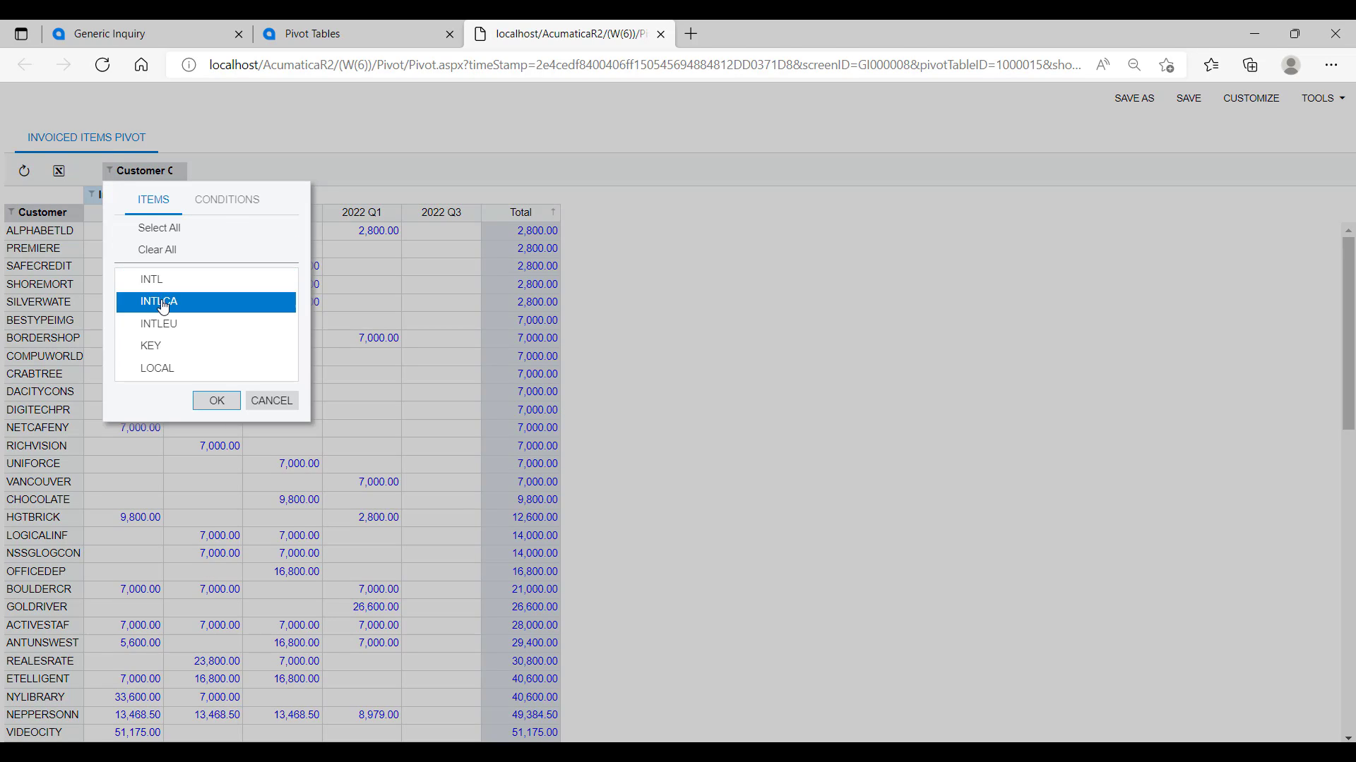
left_click(217, 401)
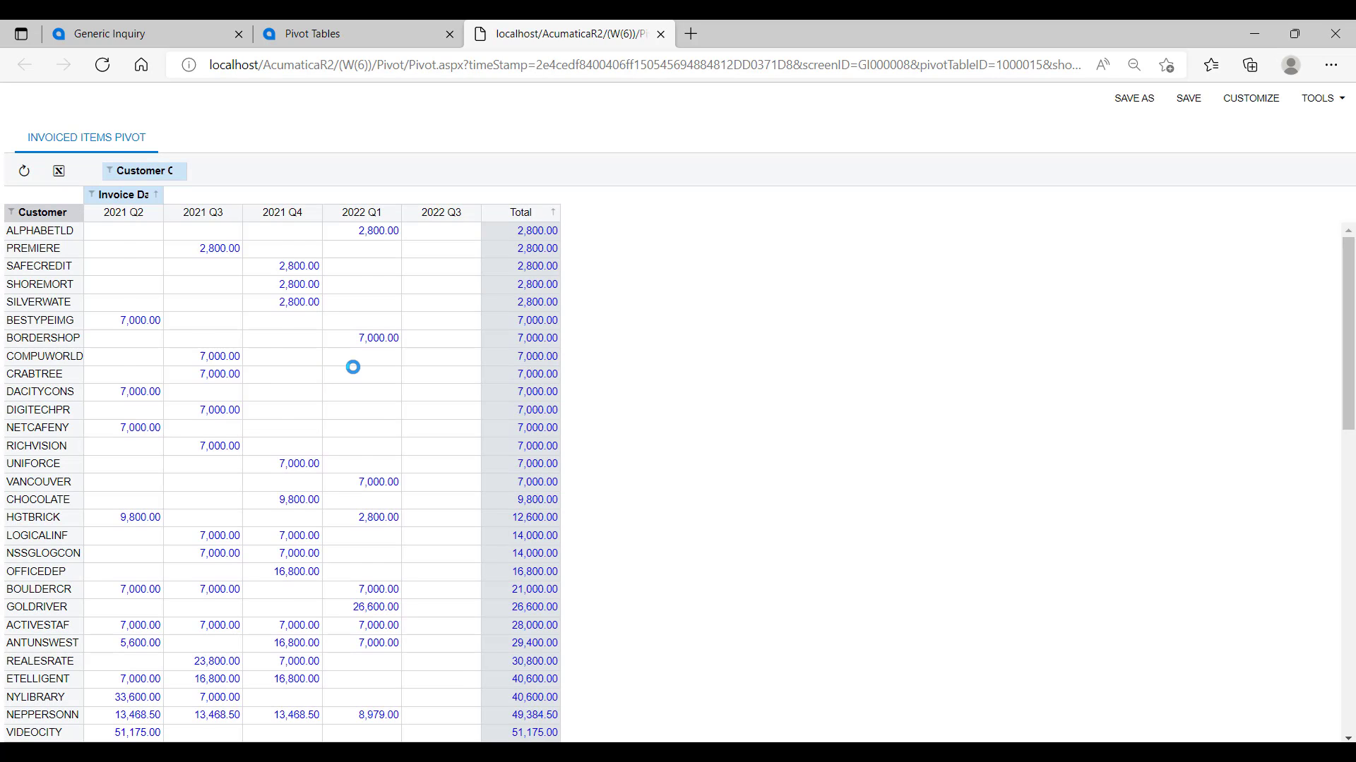